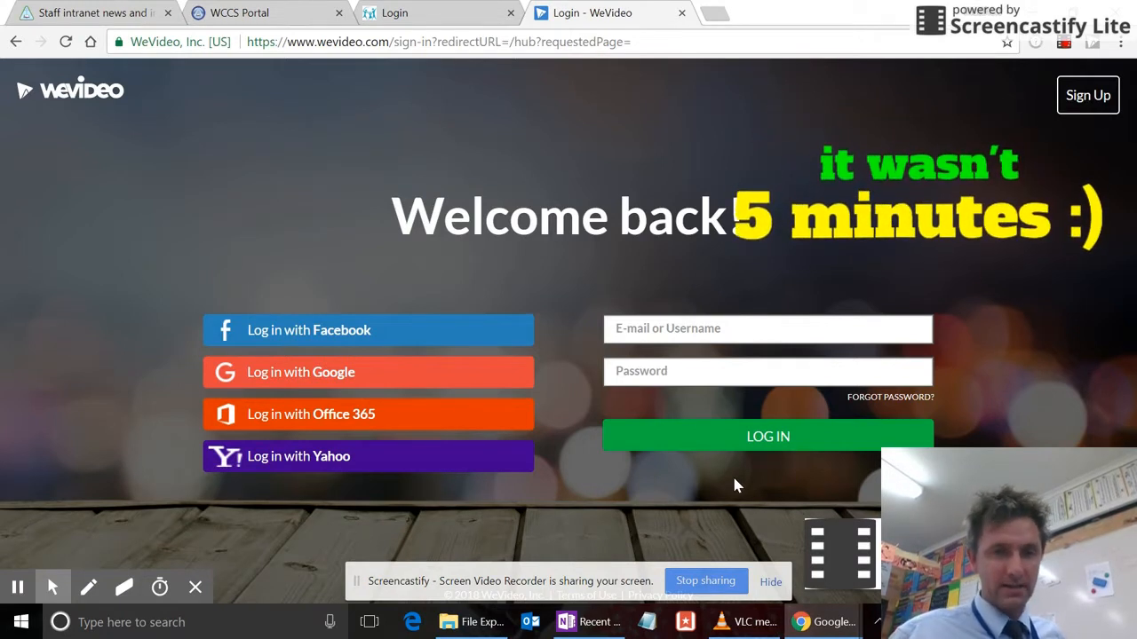
- Sign in with Google using the school account
click(371, 373)
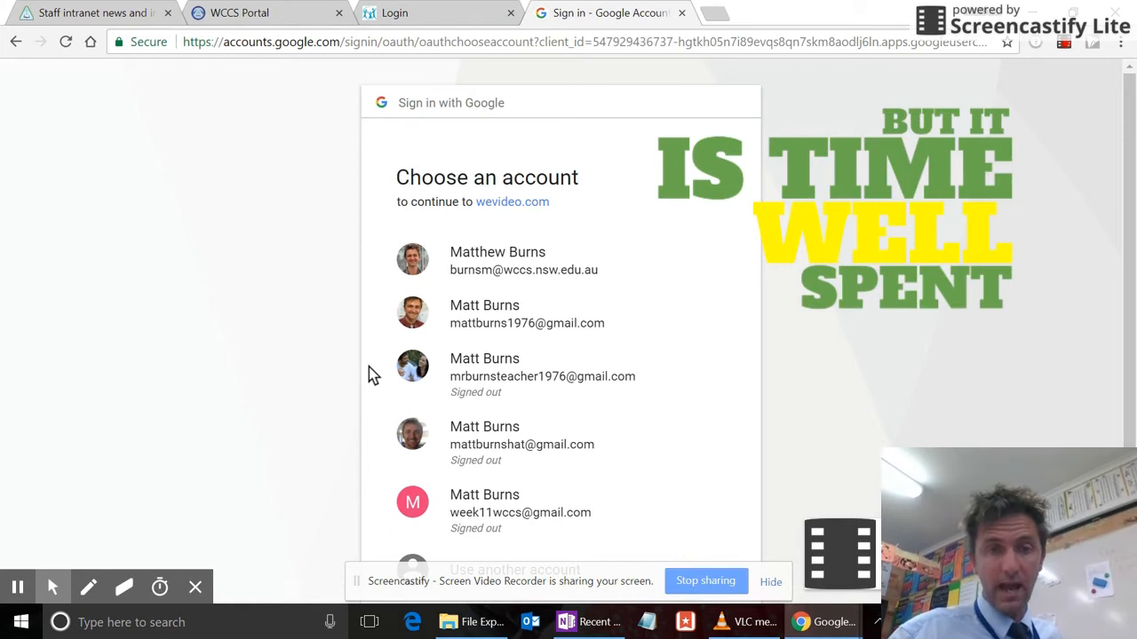
click(515, 271)
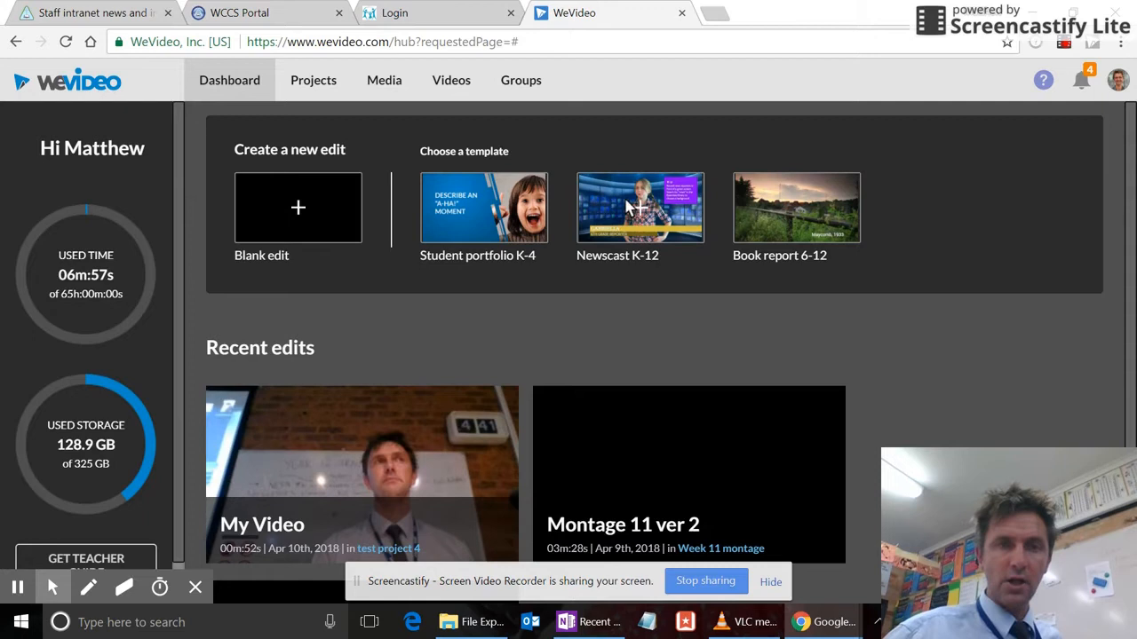
- Create a new project titled "test 5" with the Personal project type
click(314, 81)
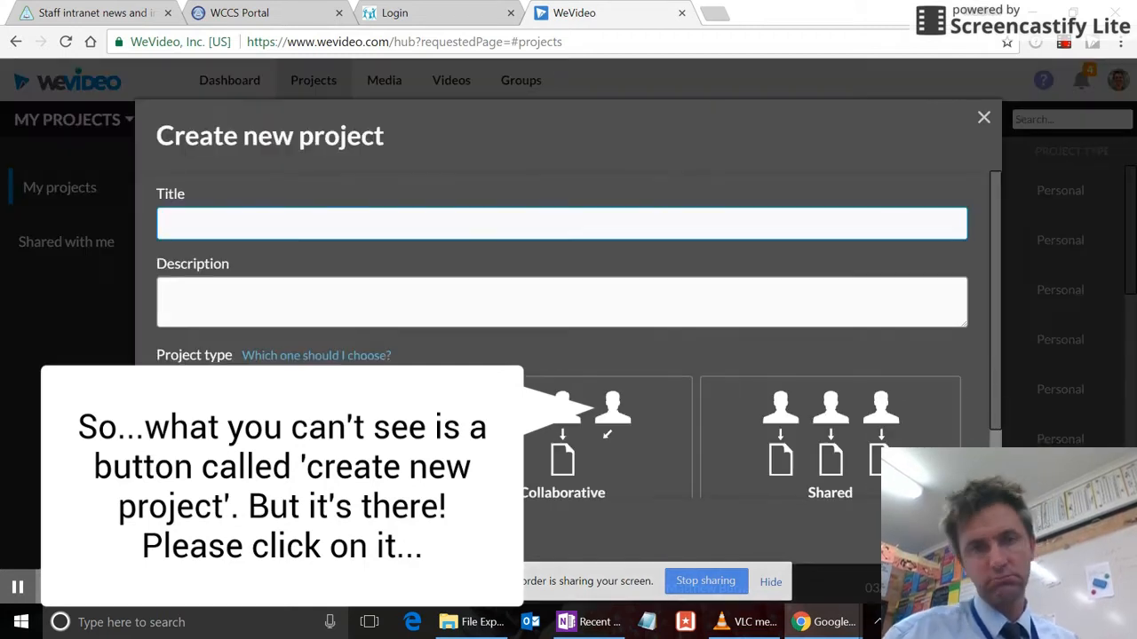
click(470, 227)
text(test 4)
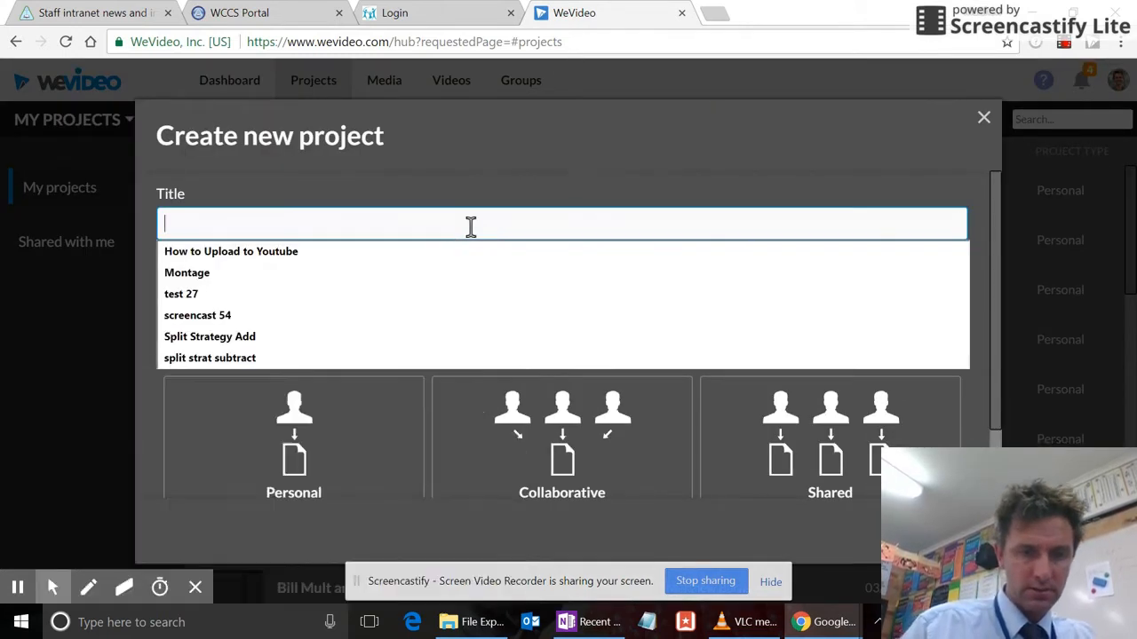
key(BackSpace)
text(5)
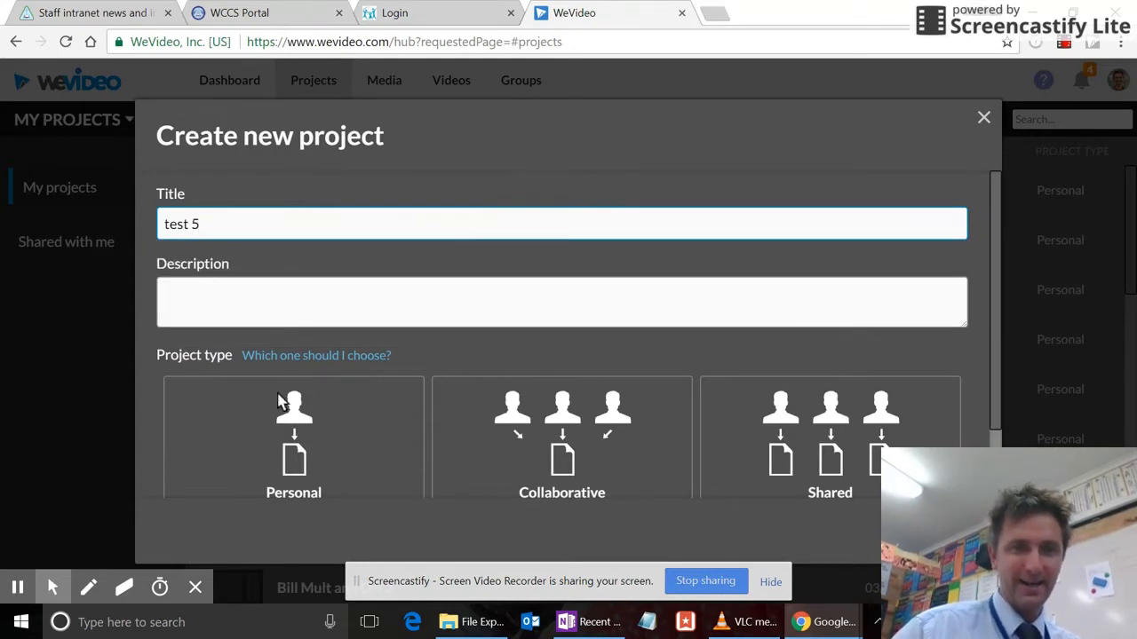
click(298, 458)
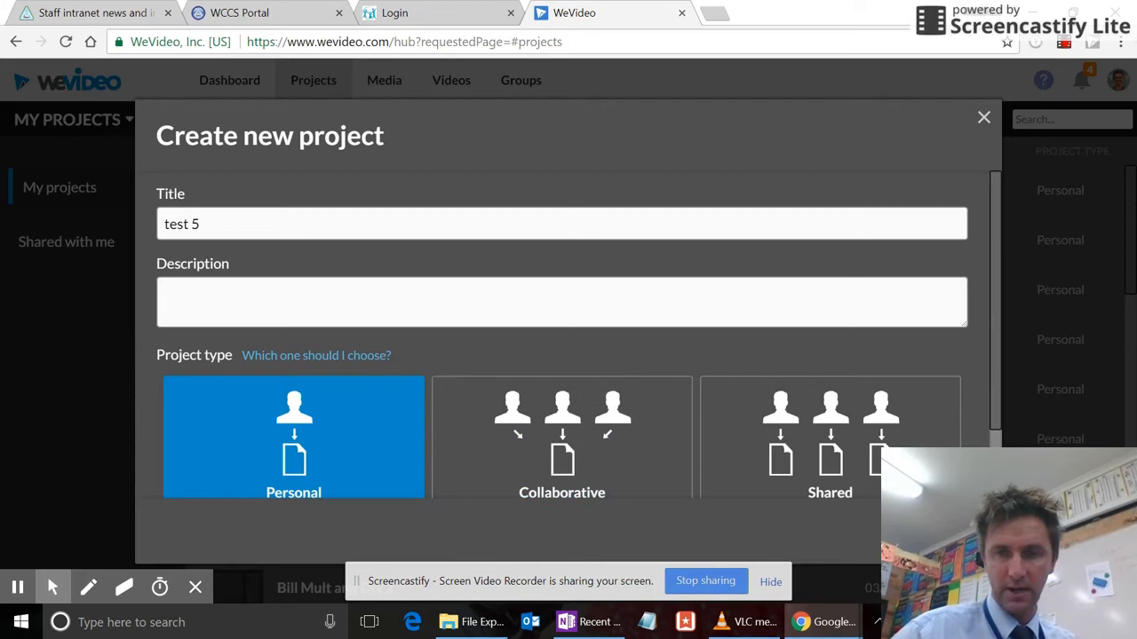
click(935, 530)
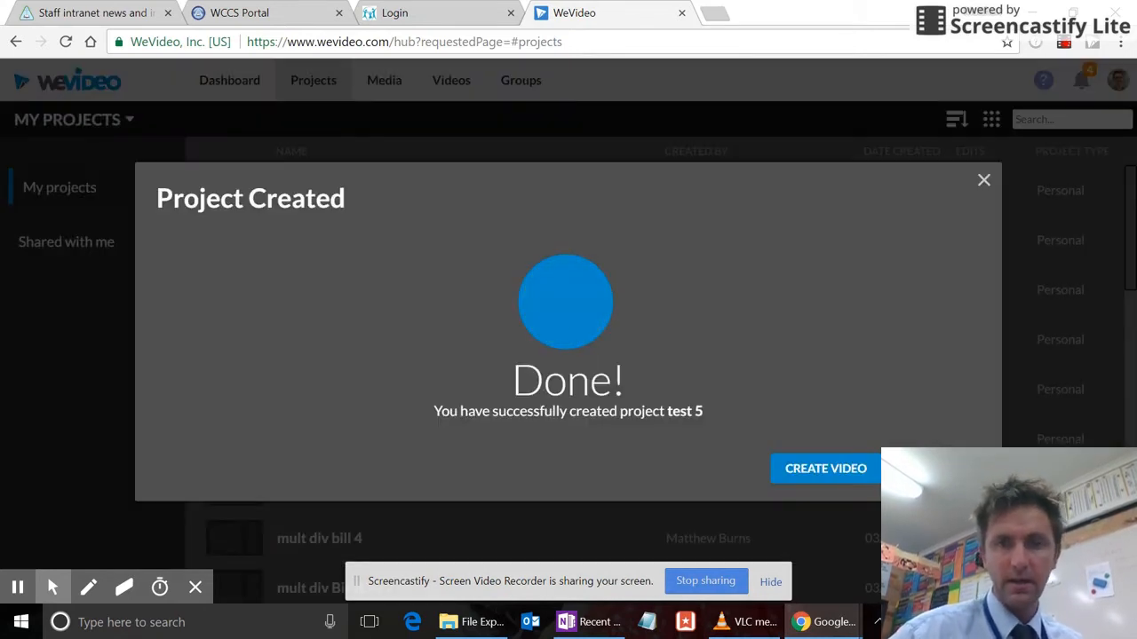
- Start a blank video edit from scratch in the test 5 project
click(826, 468)
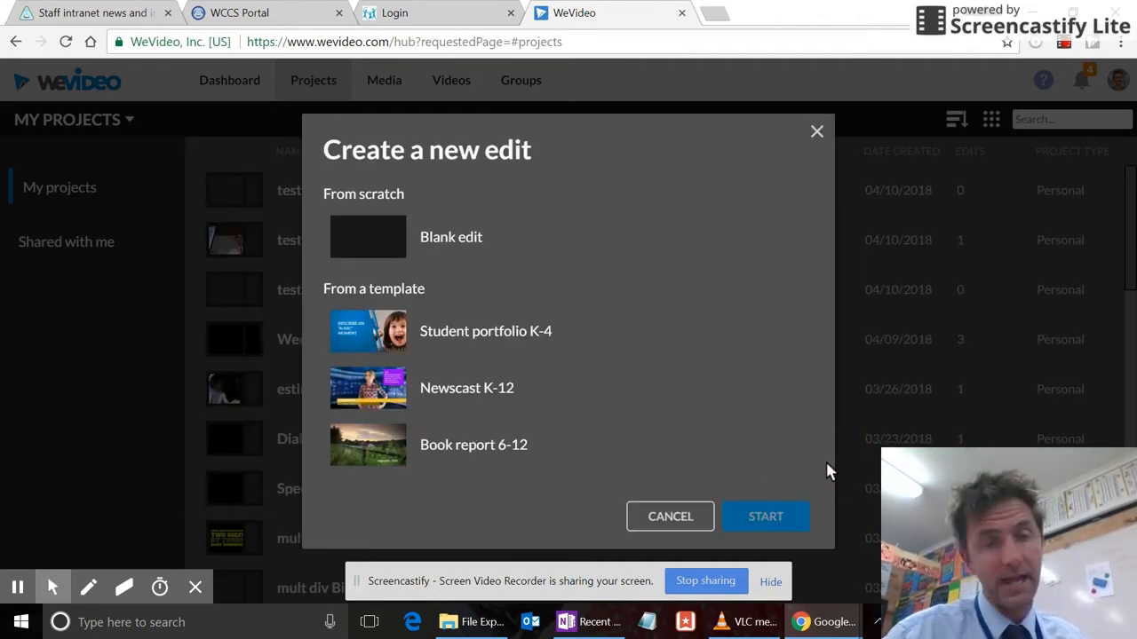
click(455, 240)
click(781, 516)
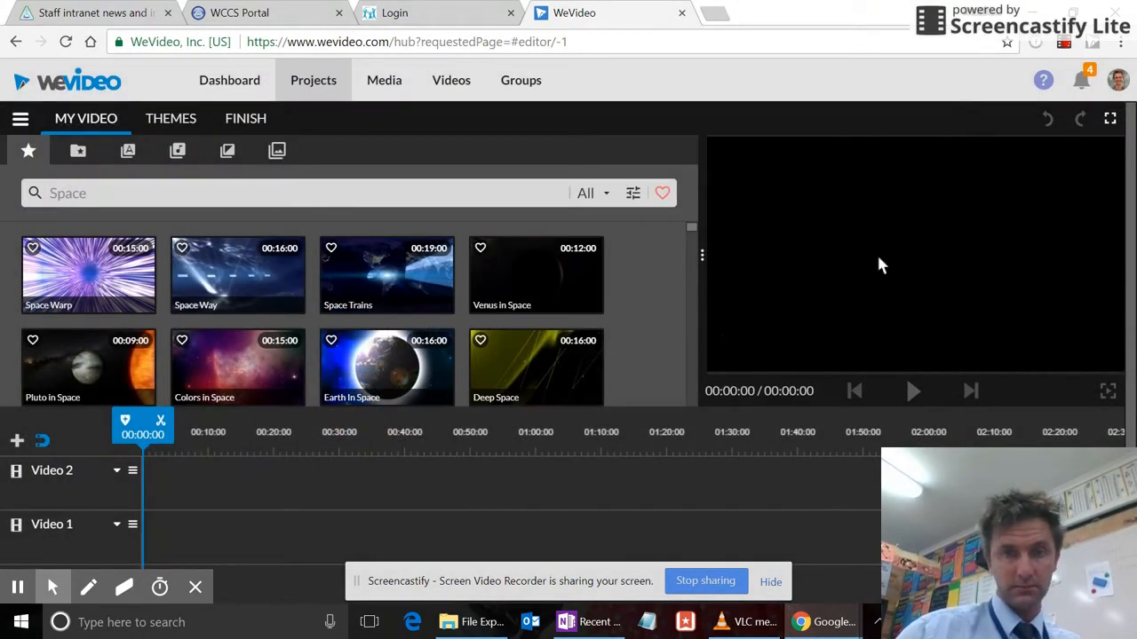
key(ctrl+minus)
key(ctrl+minus)
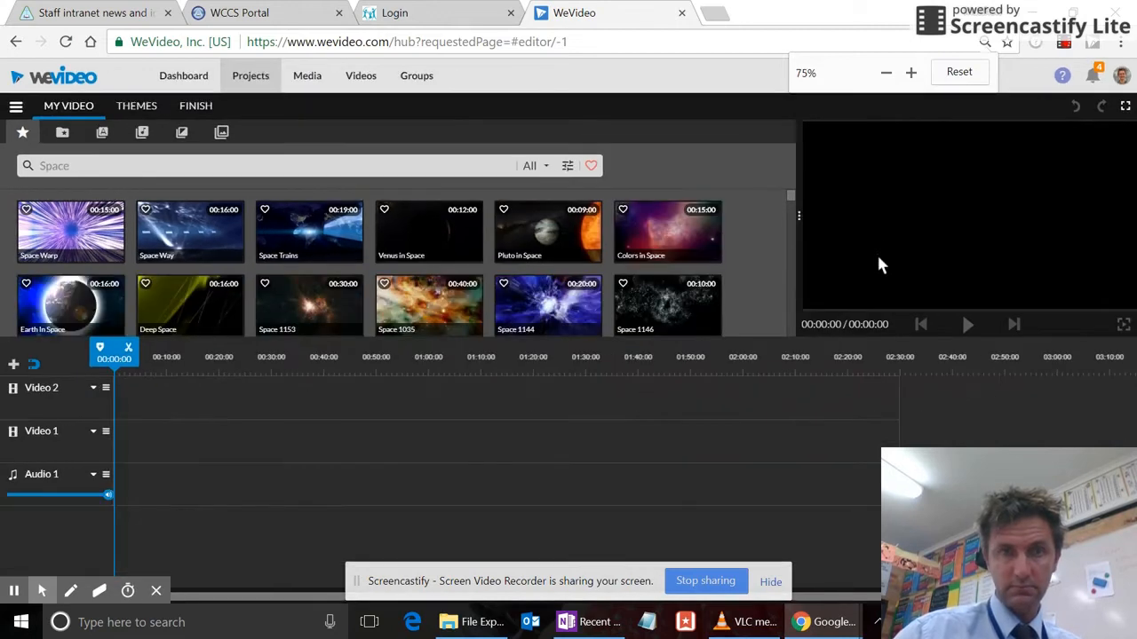
key(ctrl+0)
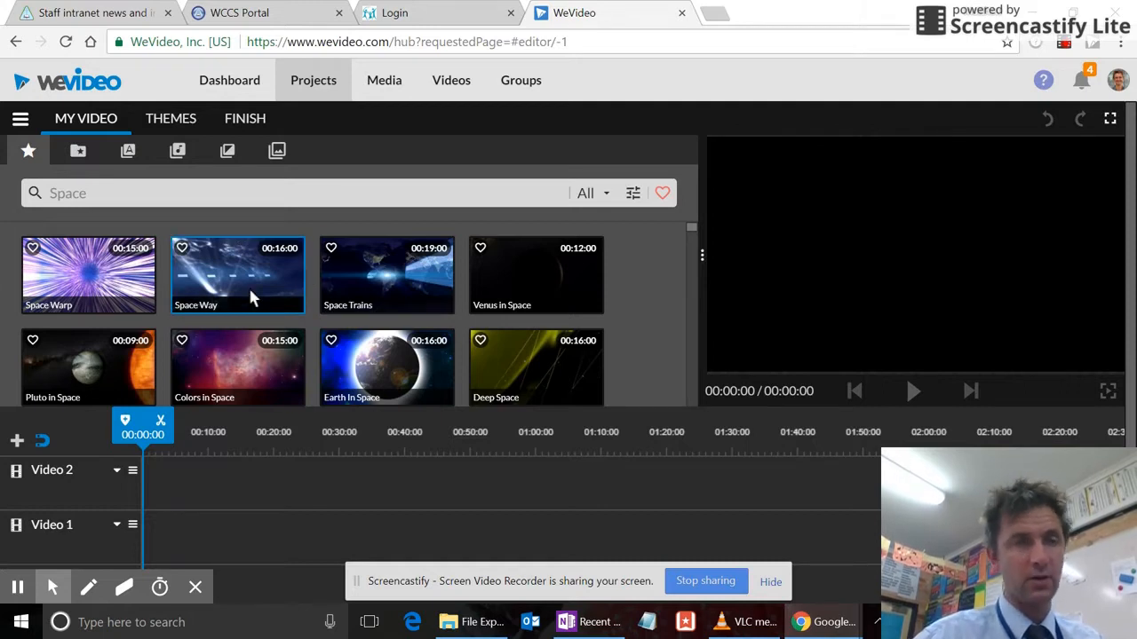
- Import the video WIN_20180409_16_40_31_Pro from the Desktop folder into My media
click(79, 153)
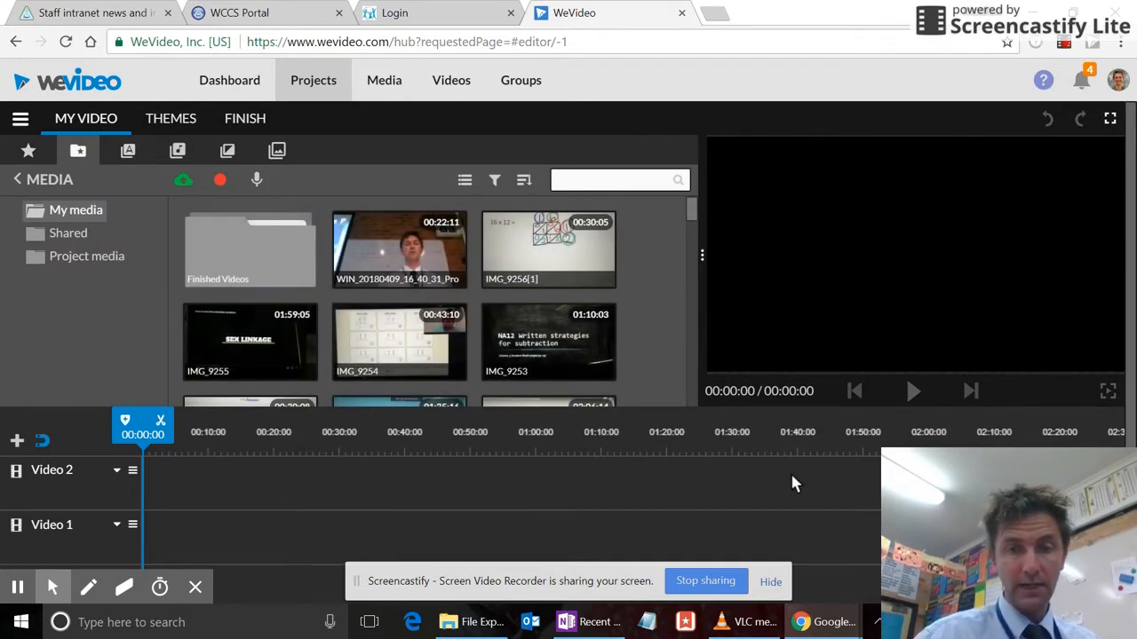
click(769, 582)
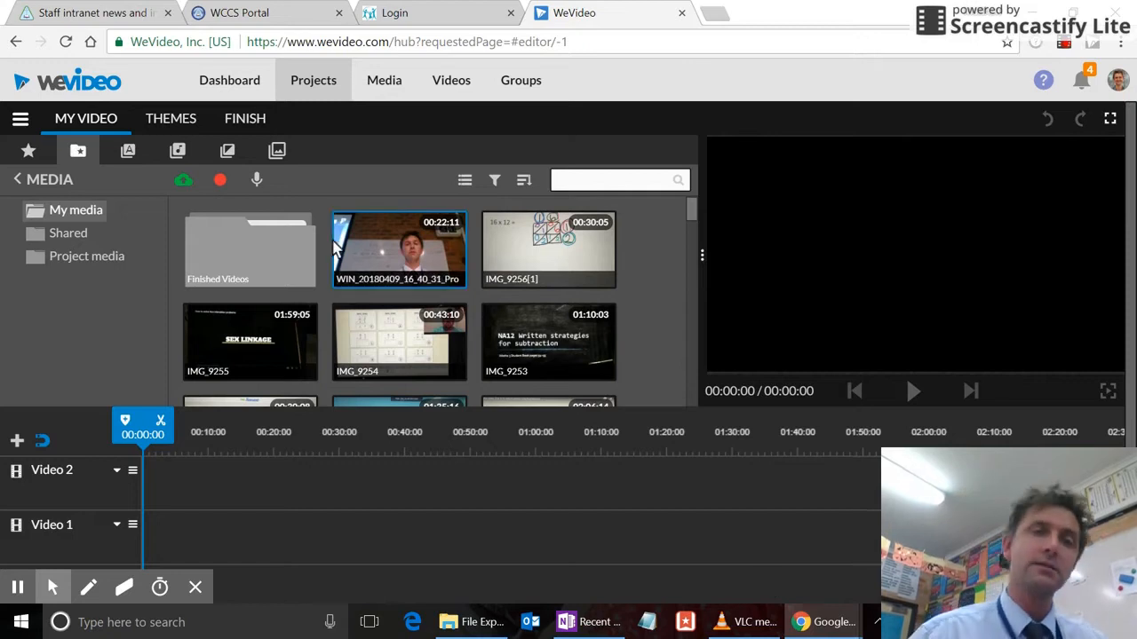
click(184, 182)
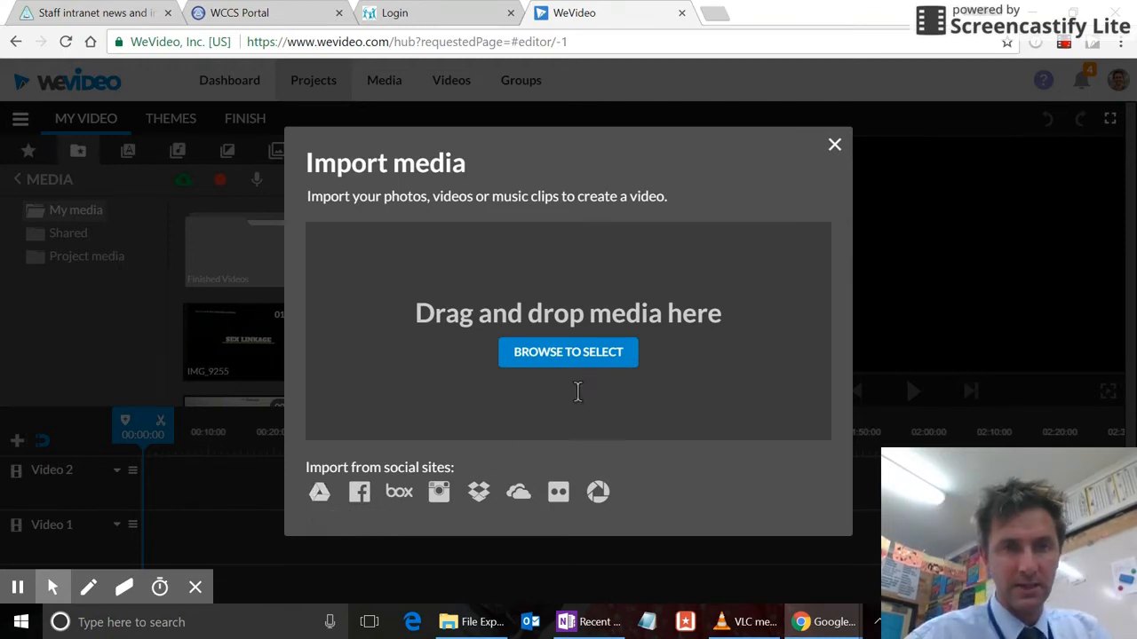
click(569, 353)
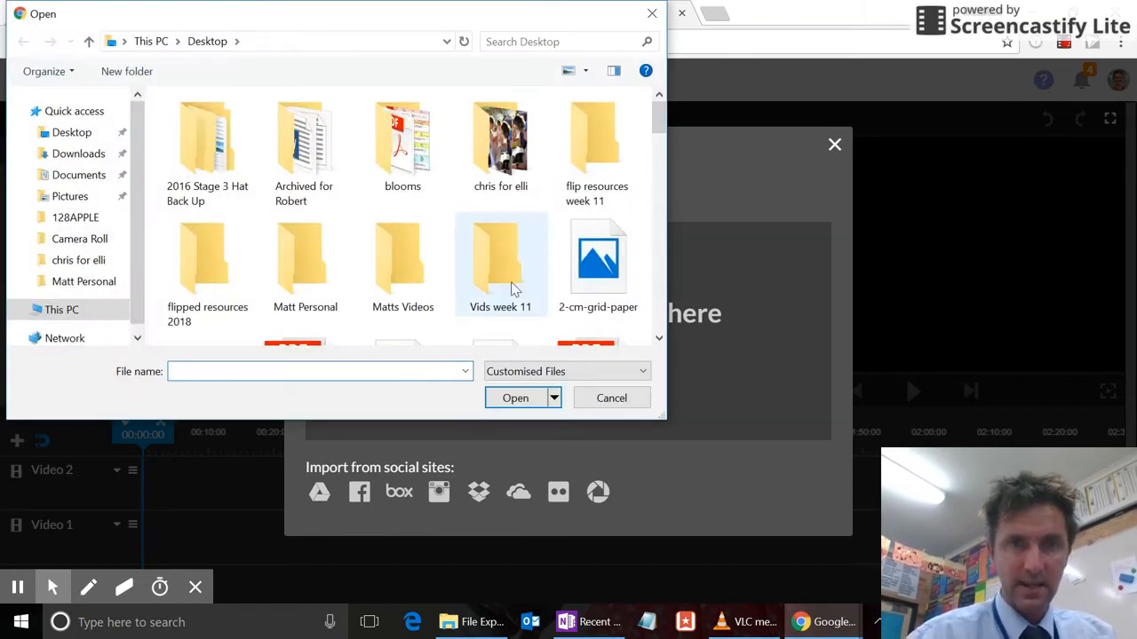
scroll(498, 269, down, 2)
scroll(498, 271, down, 3)
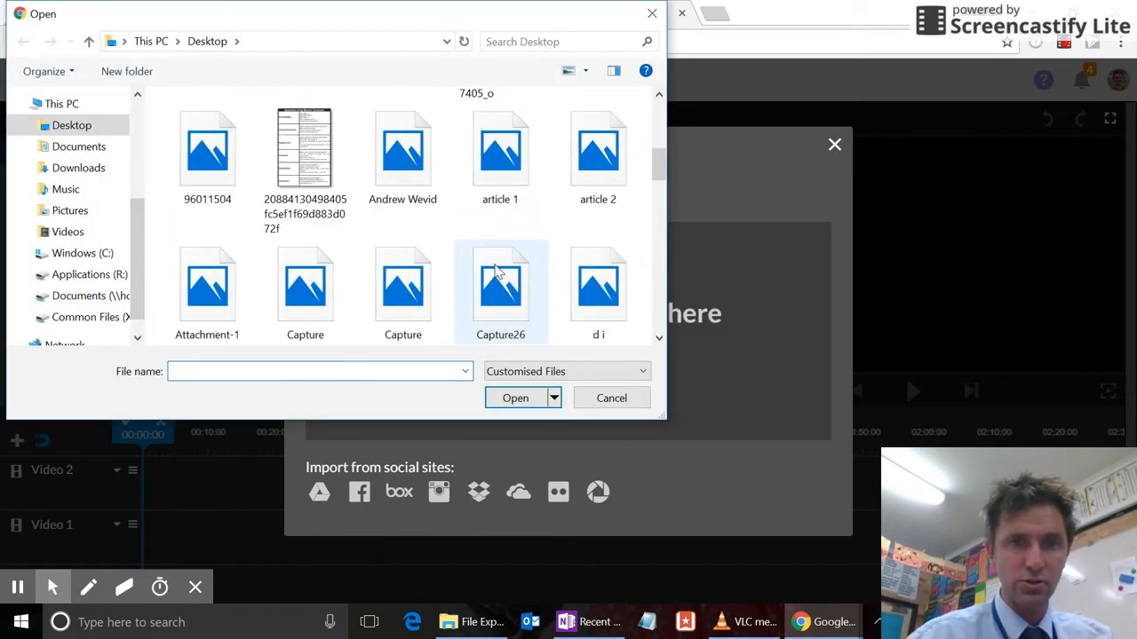
scroll(497, 274, down, 5)
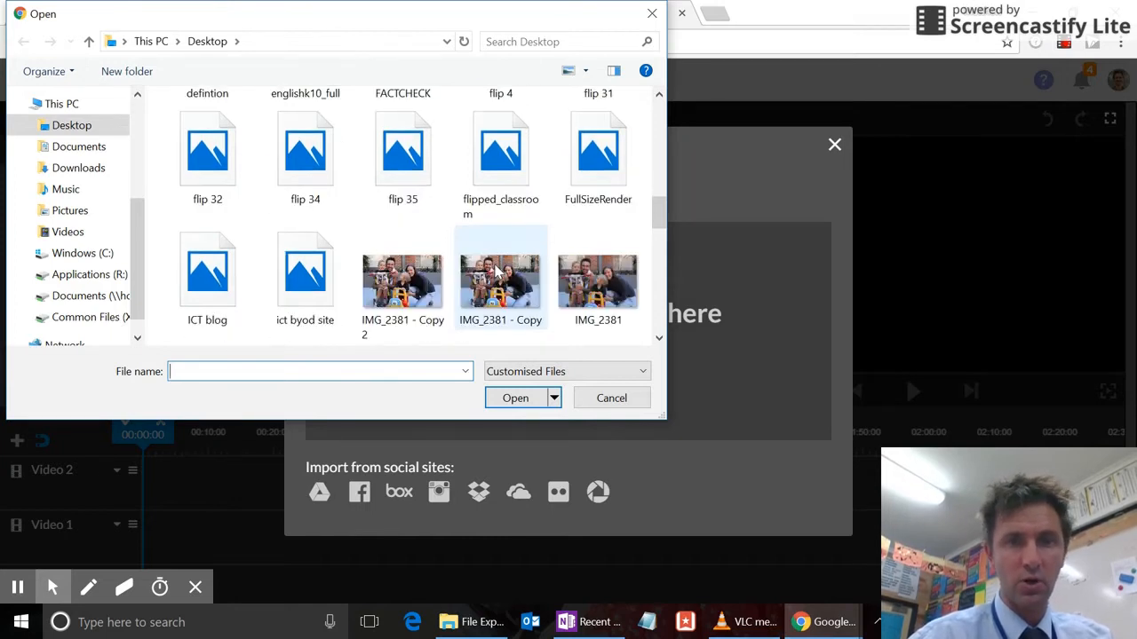
scroll(497, 274, down, 8)
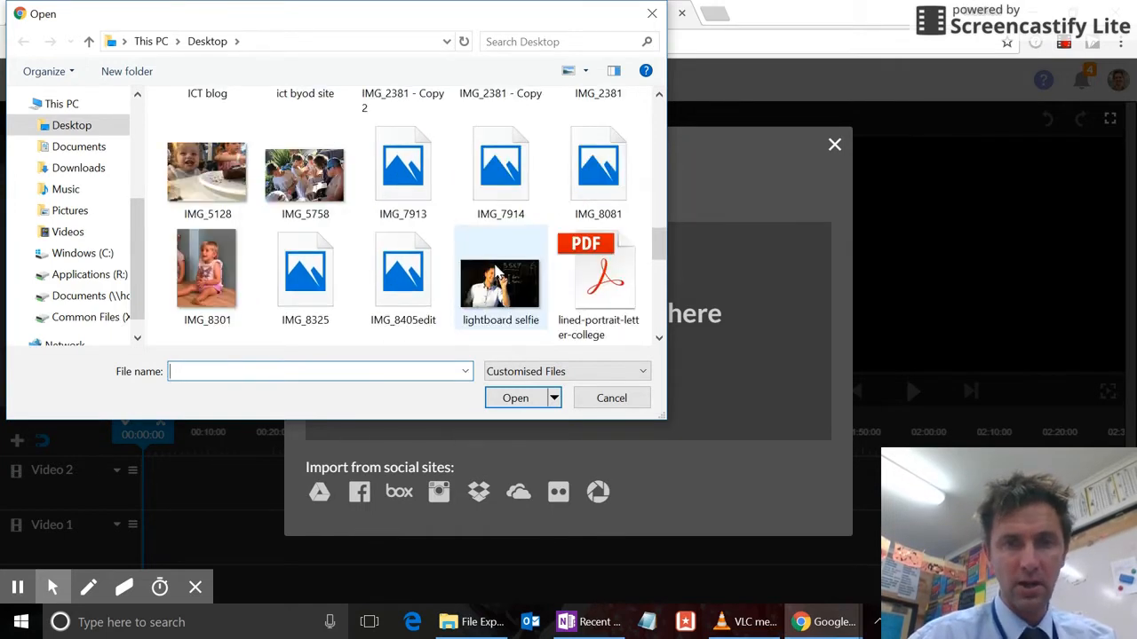
scroll(500, 273, down, 5)
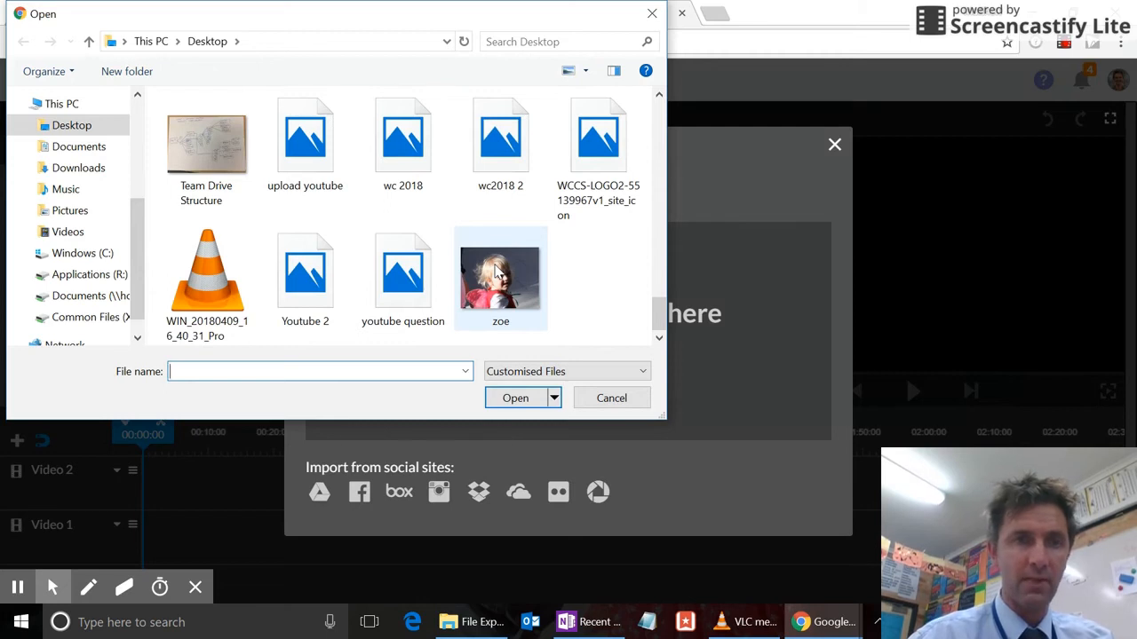
click(202, 272)
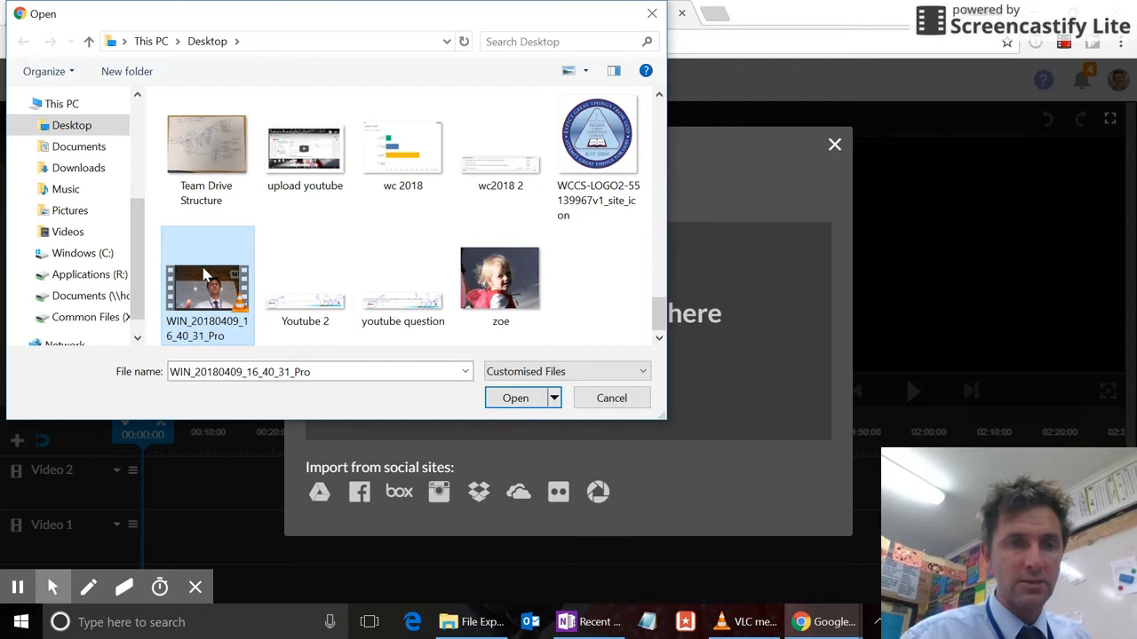
click(512, 399)
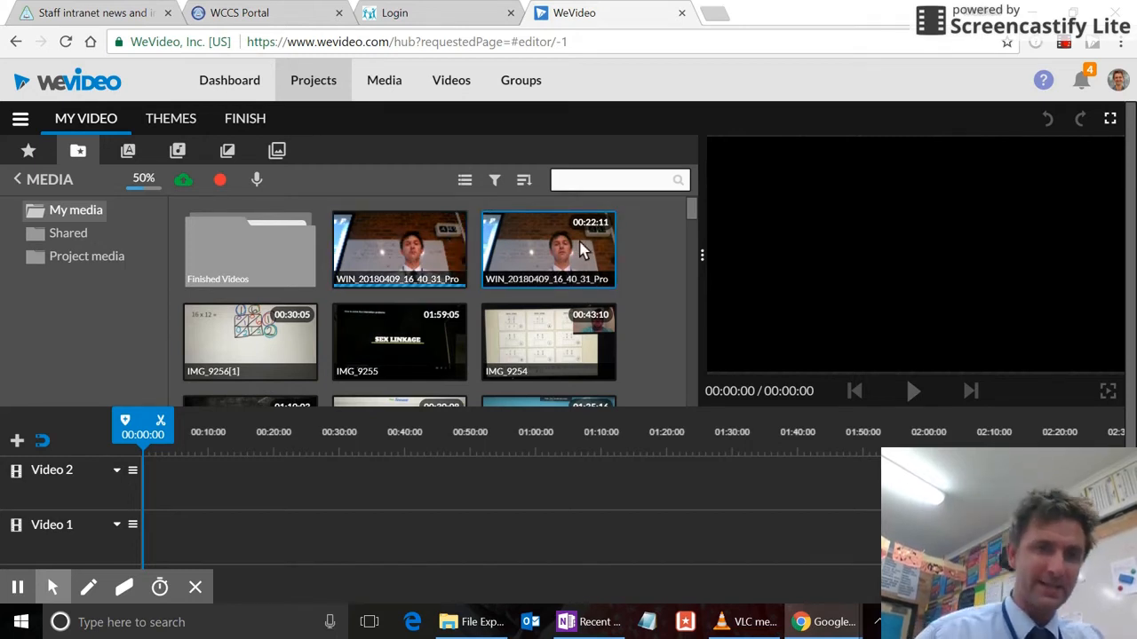
- Place the WIN_20180409_16_40_31_Pro clip at the start of the Video 2 track and preview its opening seconds
click(581, 252)
drag(582, 251, 166, 487)
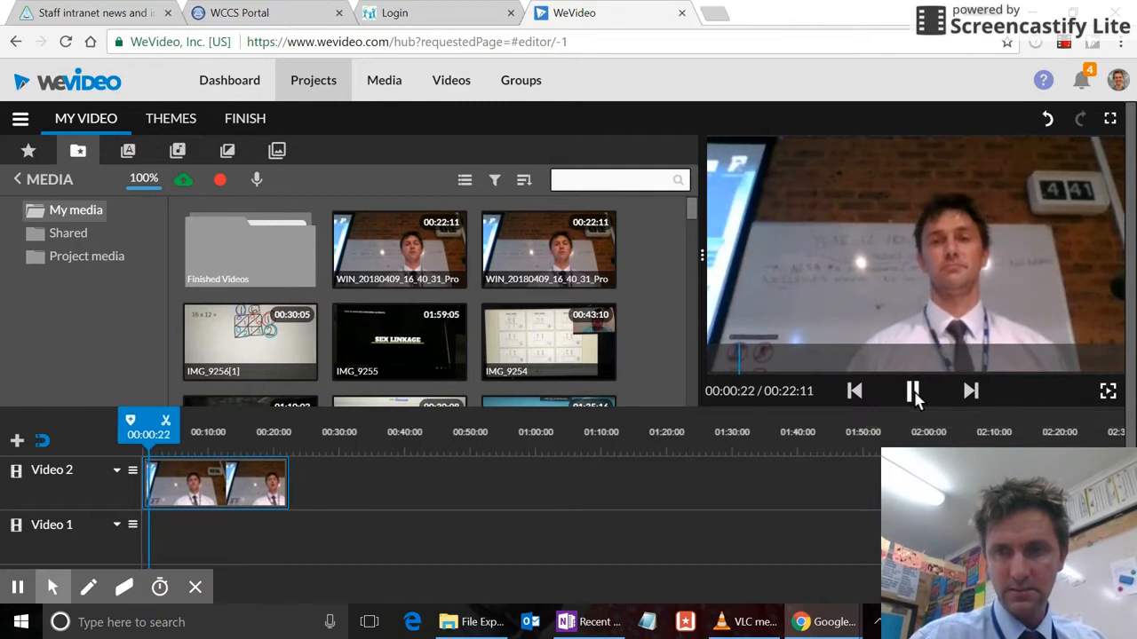
key(XF86AudioRaiseVolume)
key(XF86AudioLowerVolume)
key(XF86AudioLowerVolume)
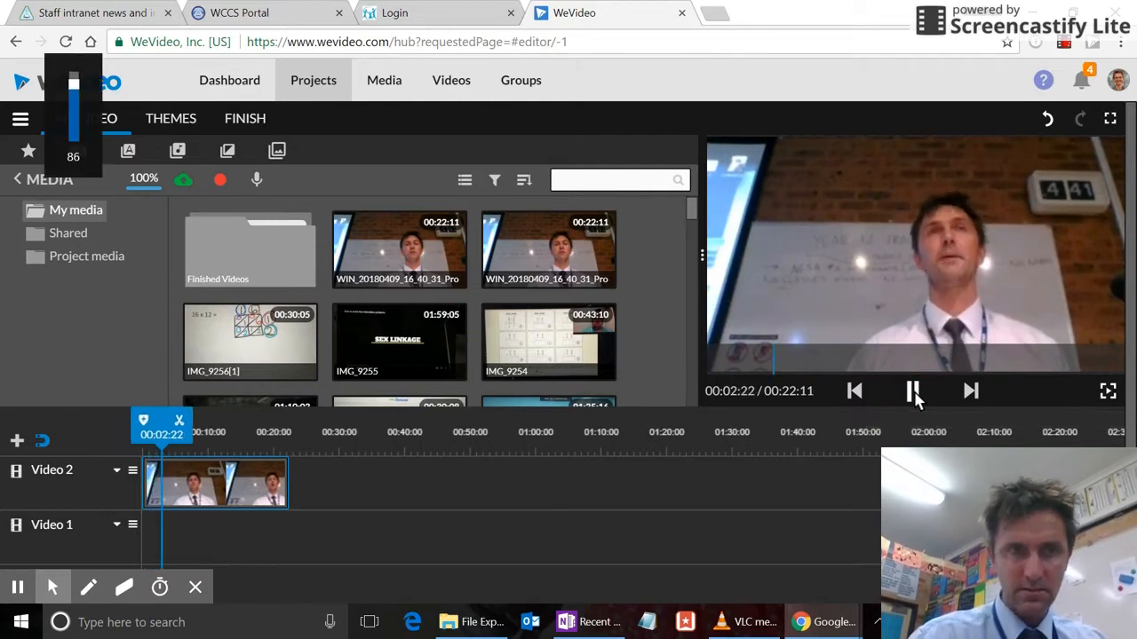
click(915, 392)
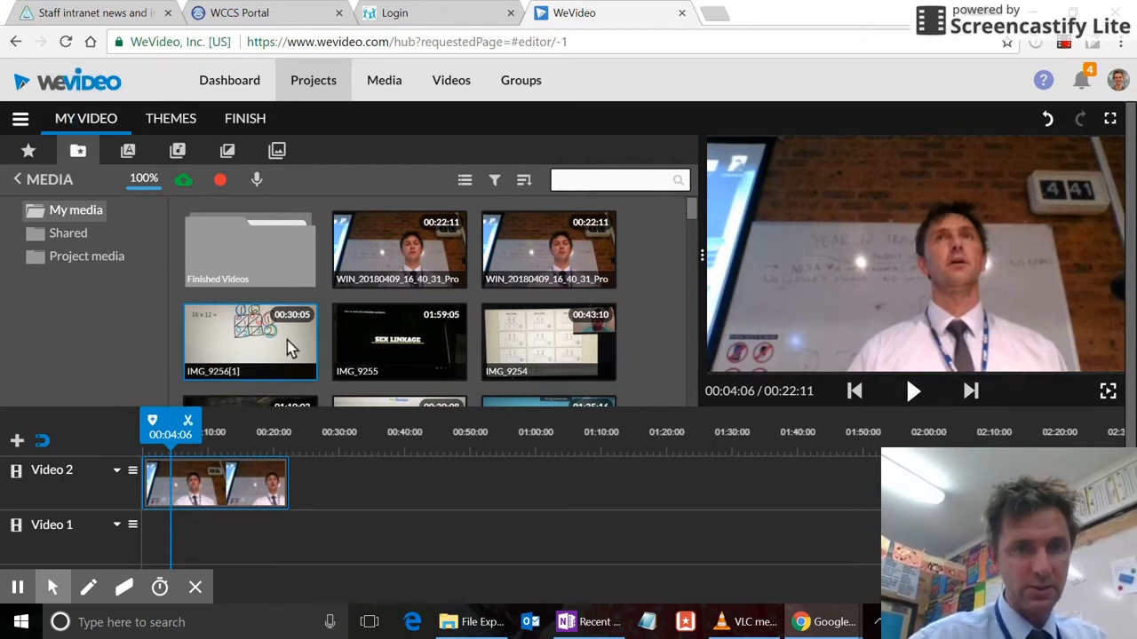
- Add the IMG_9256[1] clip directly after the first clip on the Video 2 track and preview it
click(287, 341)
drag(287, 340, 324, 484)
key(XF86AudioRaiseVolume)
click(913, 391)
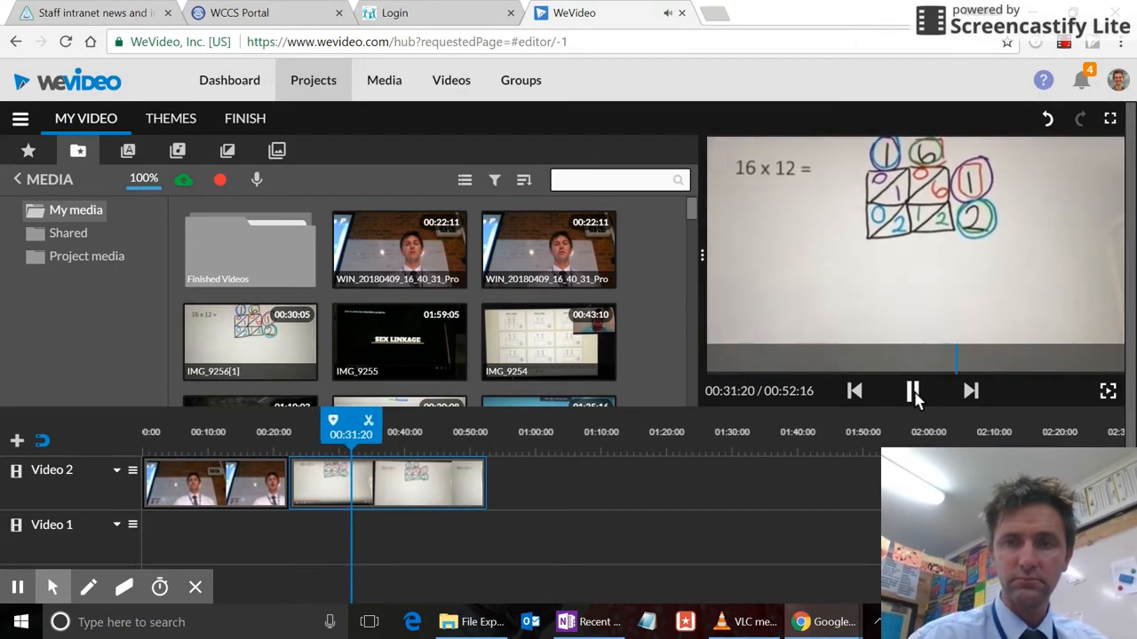
click(913, 392)
- Delete the WIN_20180409_16_40_31_Pro clip from the Video 2 track
click(255, 426)
click(269, 480)
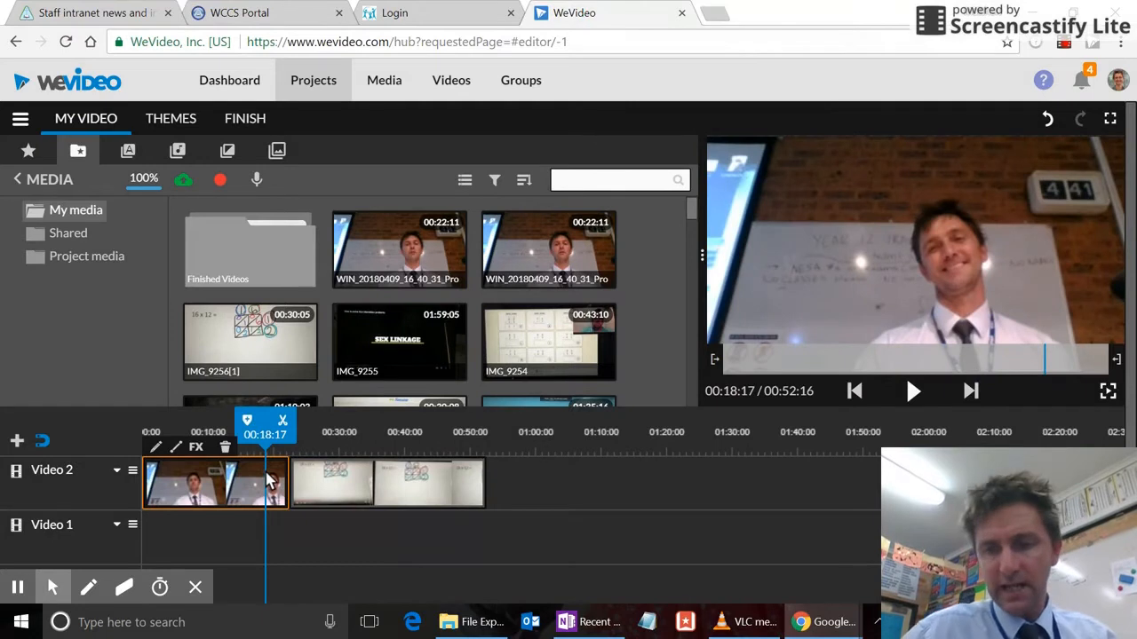
key(Delete)
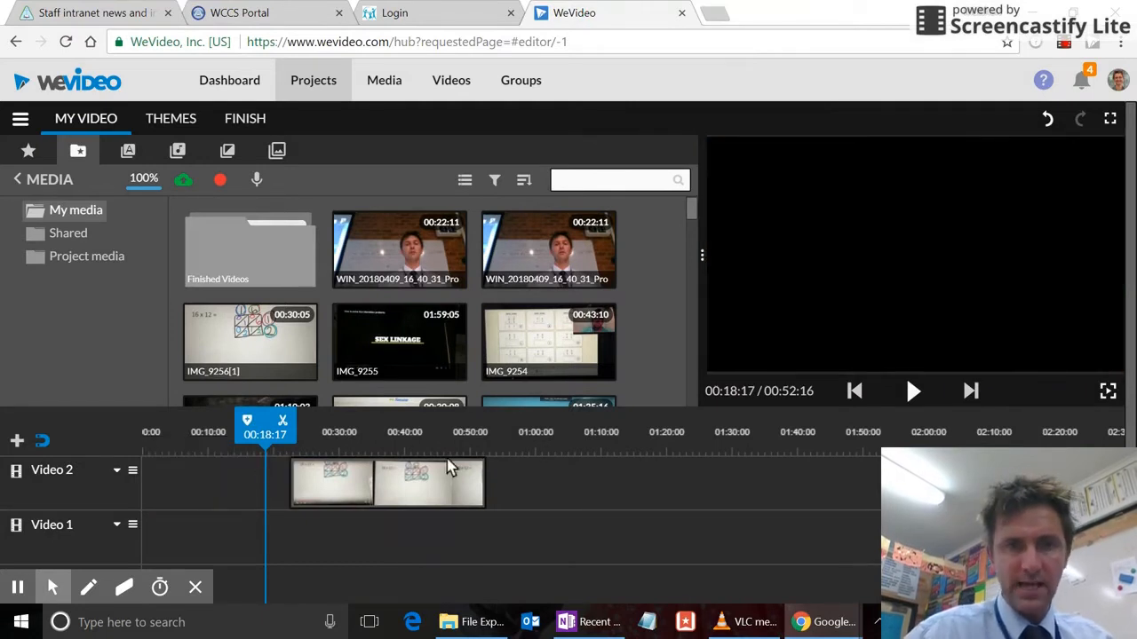
- Move the IMG_9256[1] clip to the very start of the Video 2 track
drag(418, 475, 272, 486)
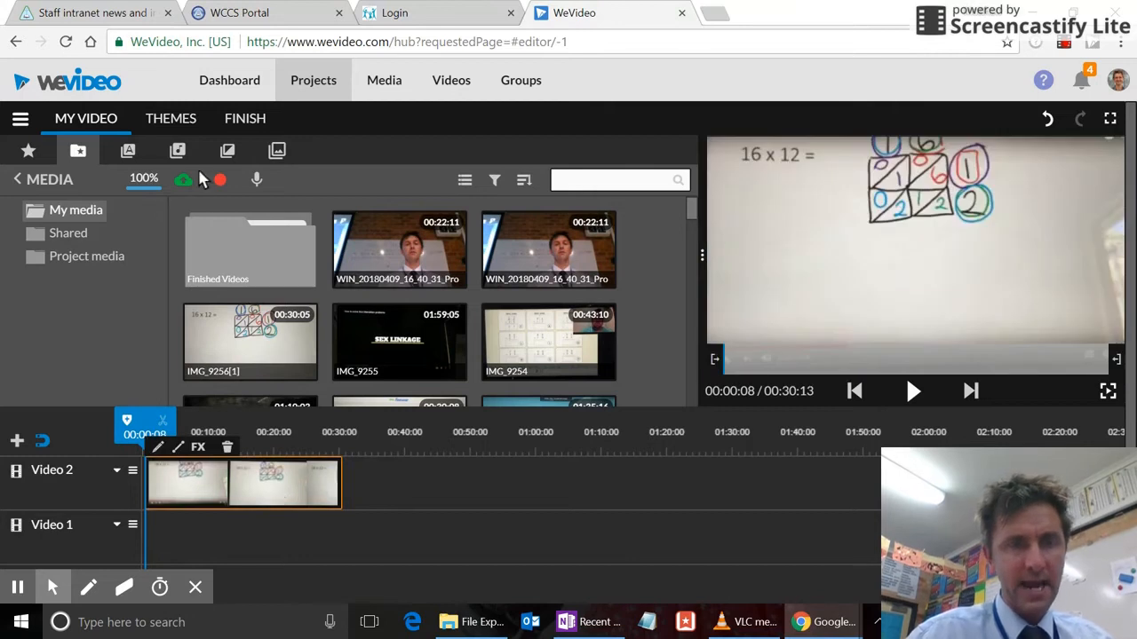
click(181, 183)
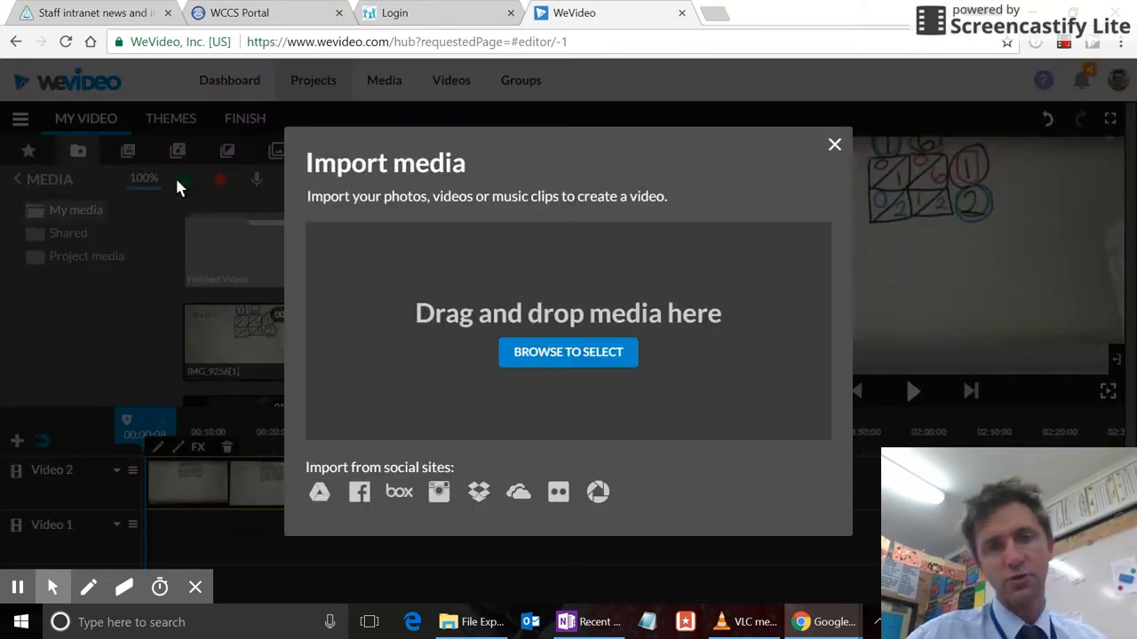
click(835, 144)
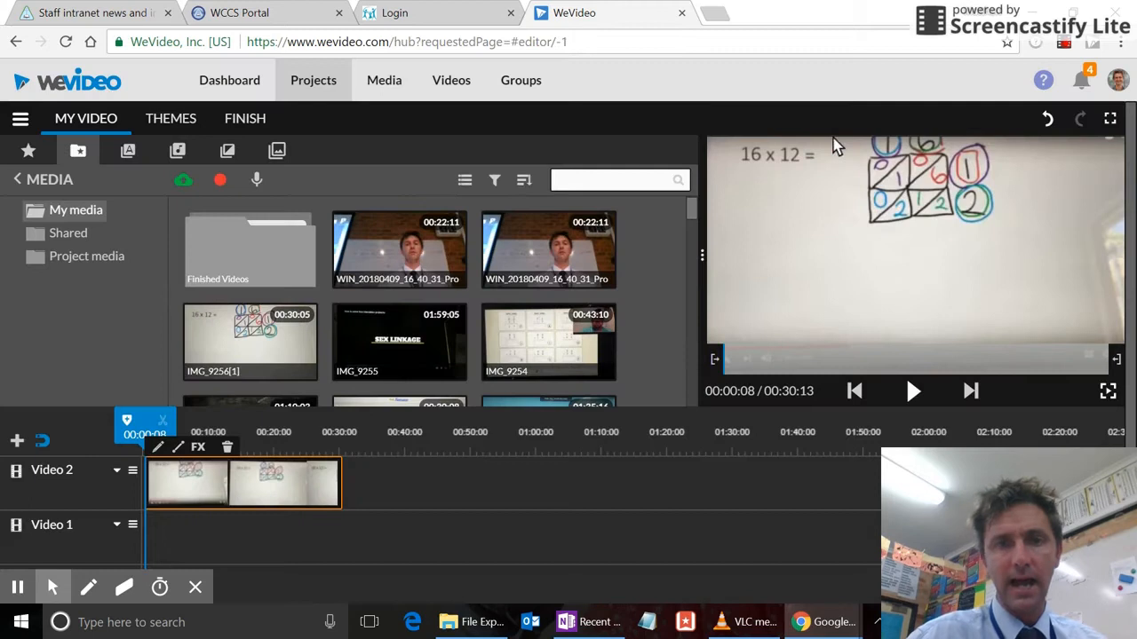
drag(253, 487, 238, 481)
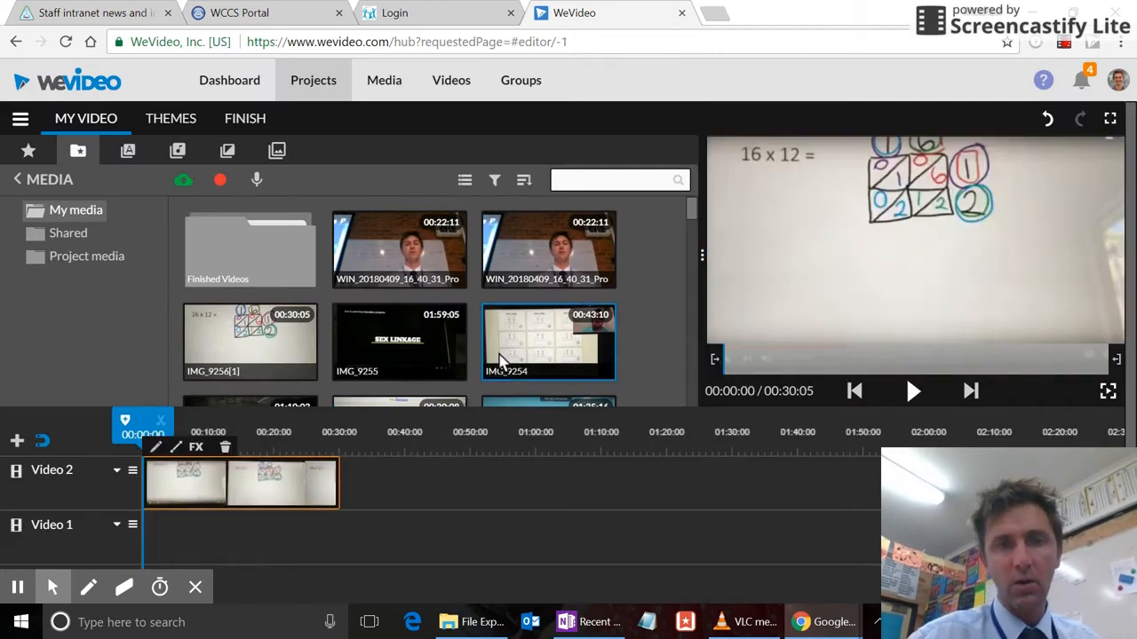
- Add the IMG_9249 clip directly after IMG_9256[1] on the Video 2 track and preview its opening seconds
scroll(500, 359, down, 1)
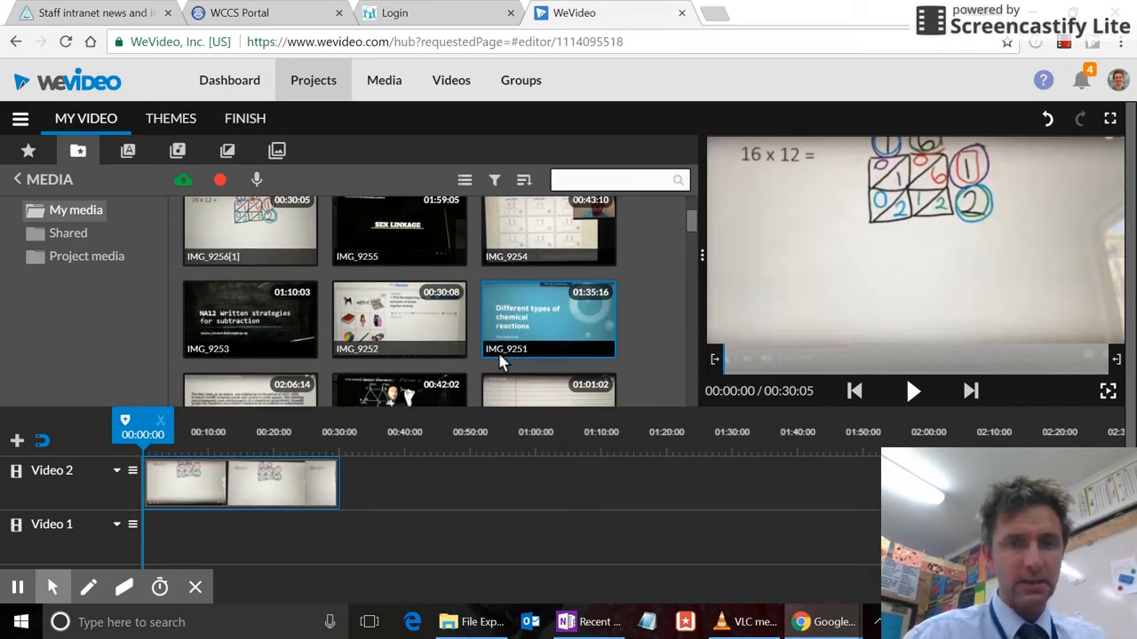
scroll(497, 350, down, 2)
click(401, 279)
drag(401, 279, 373, 490)
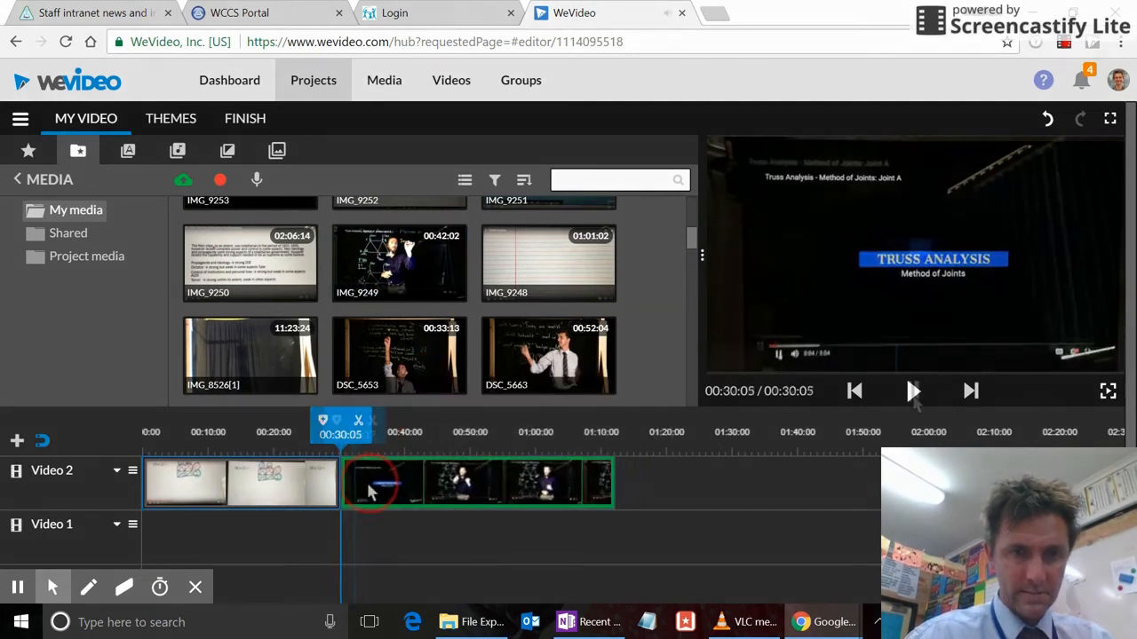
click(913, 390)
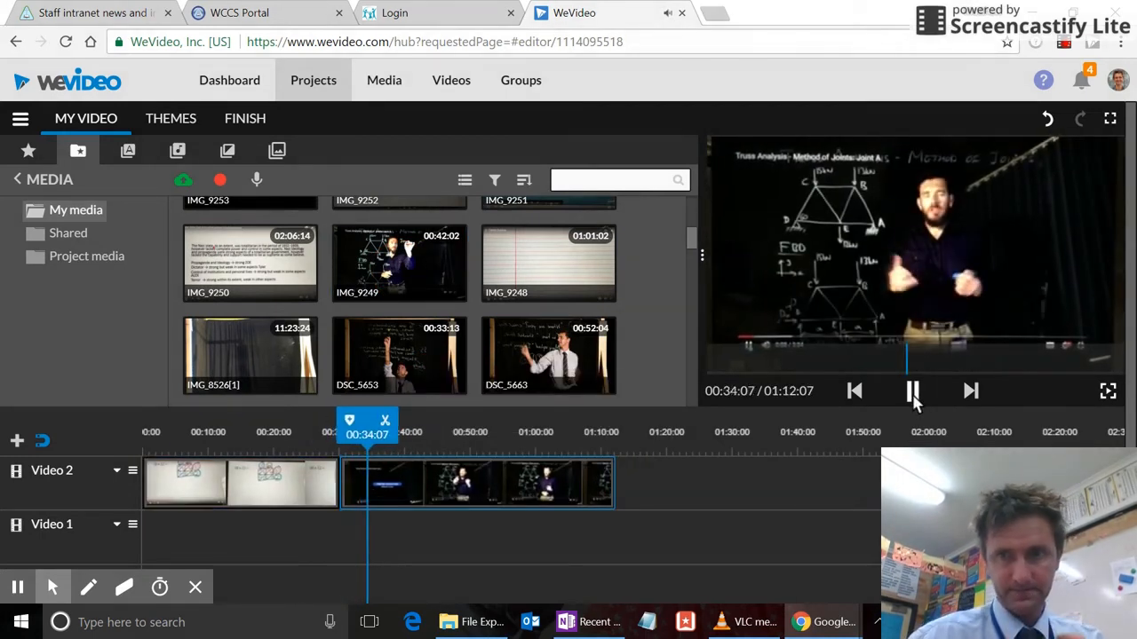
click(913, 391)
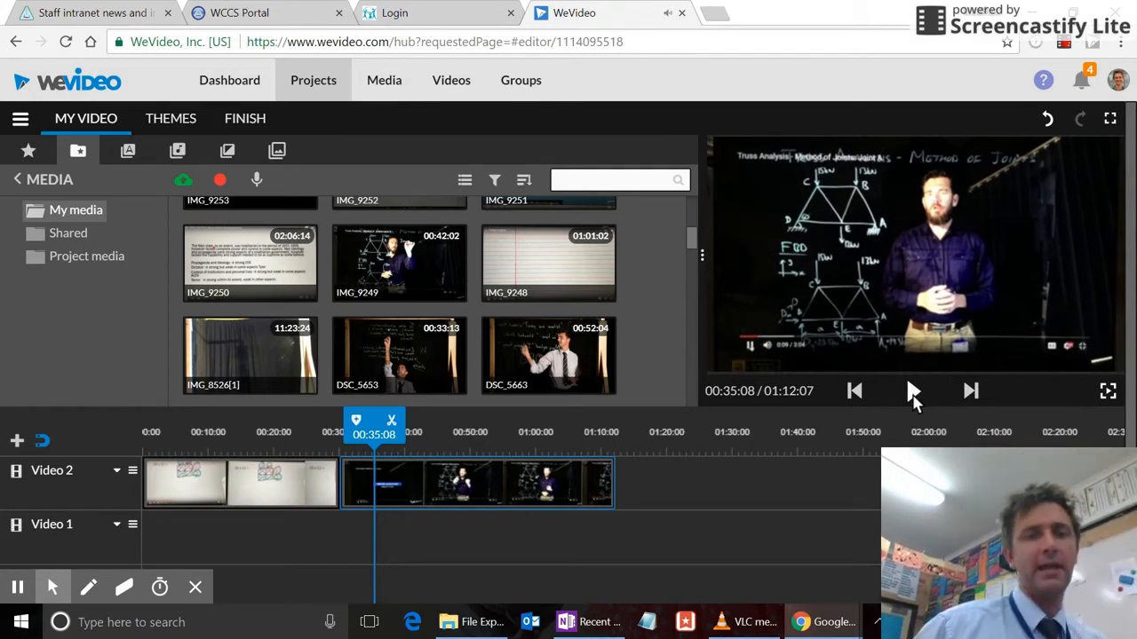
- Play the timeline from about 00:50:07 to find a cut point in the IMG_9249 clip
click(854, 390)
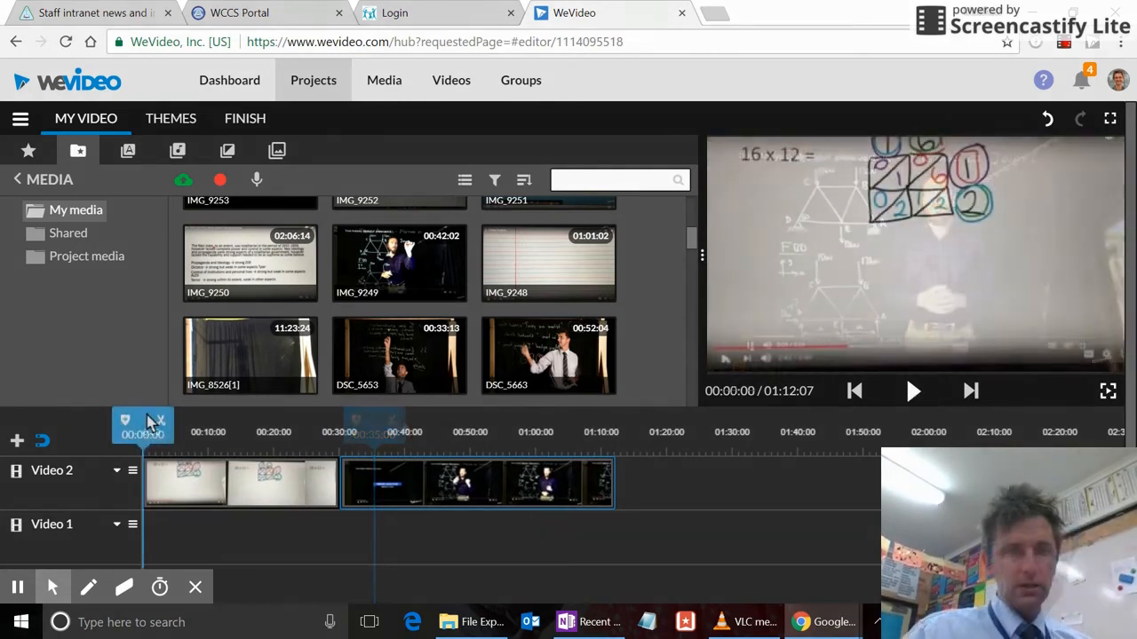
drag(151, 425, 480, 431)
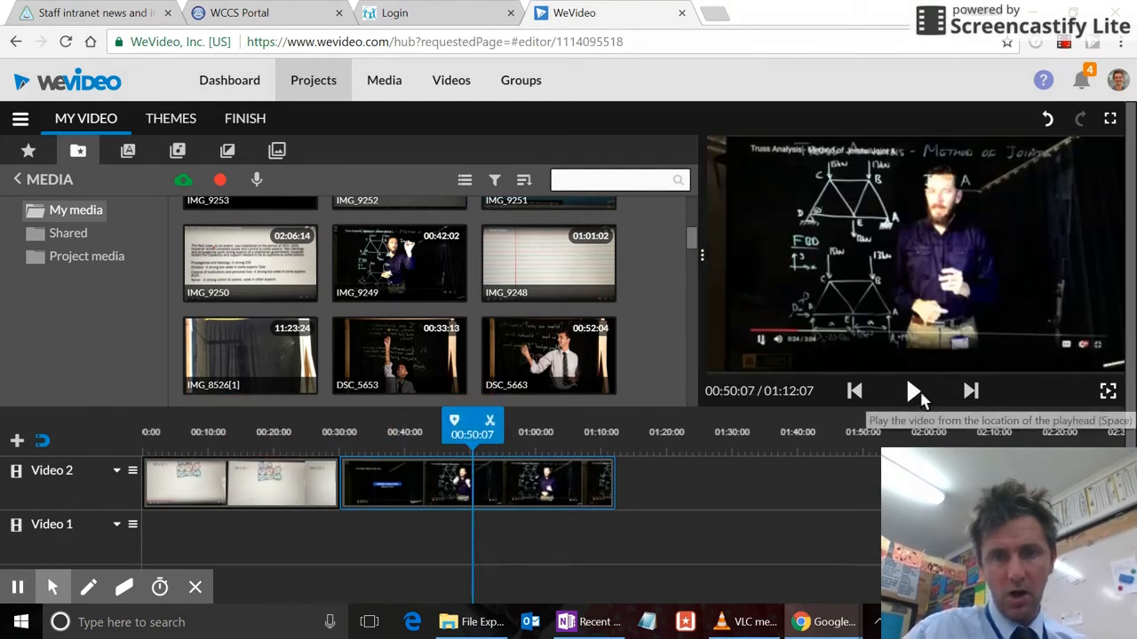
click(914, 393)
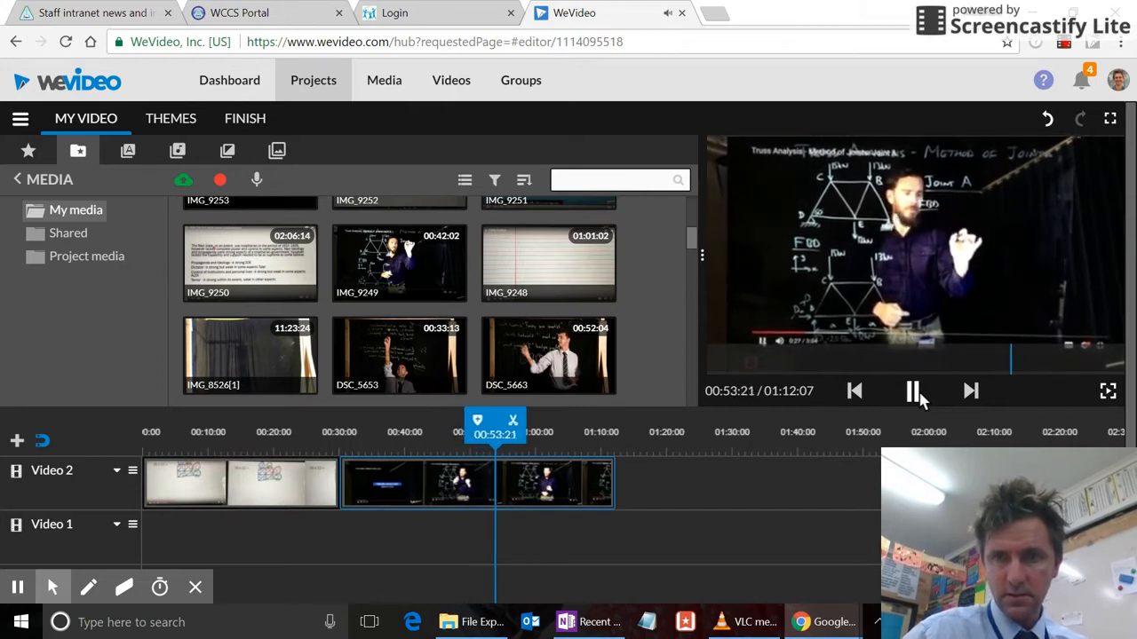
click(918, 397)
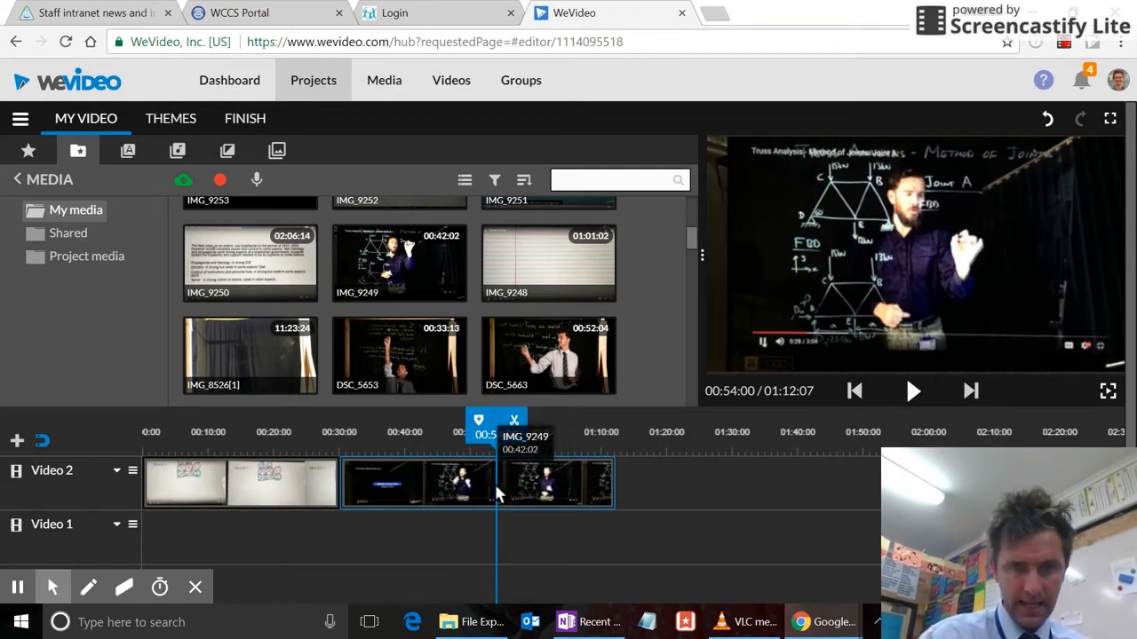
- Split the IMG_9249 clip on the Video 2 track at about 00:54:11 and delete the part after the cut
click(517, 482)
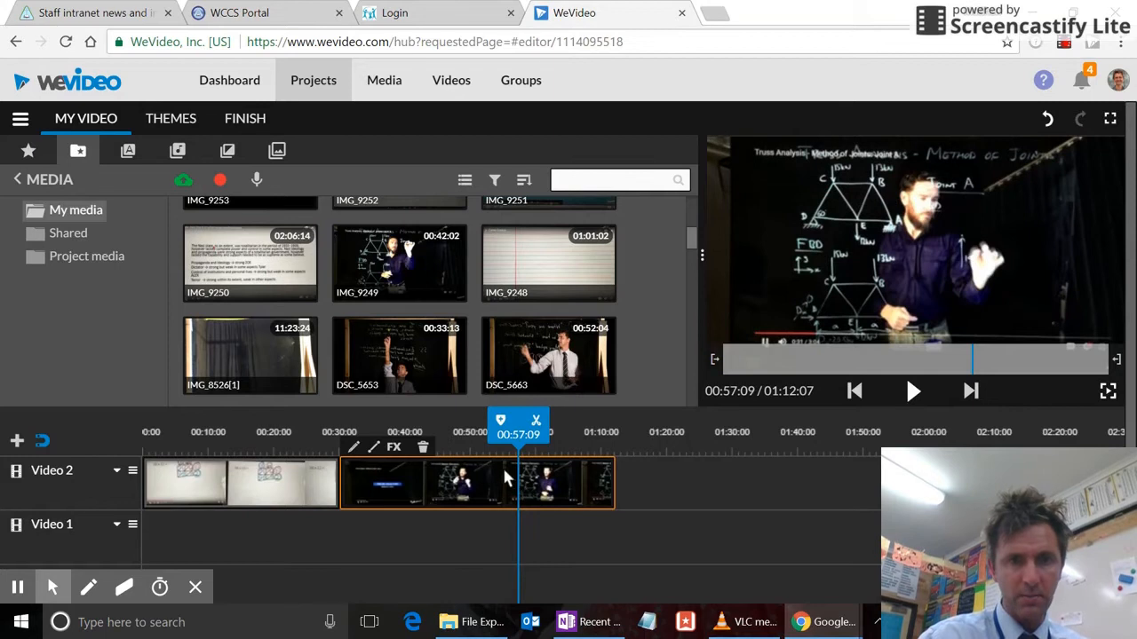
click(507, 474)
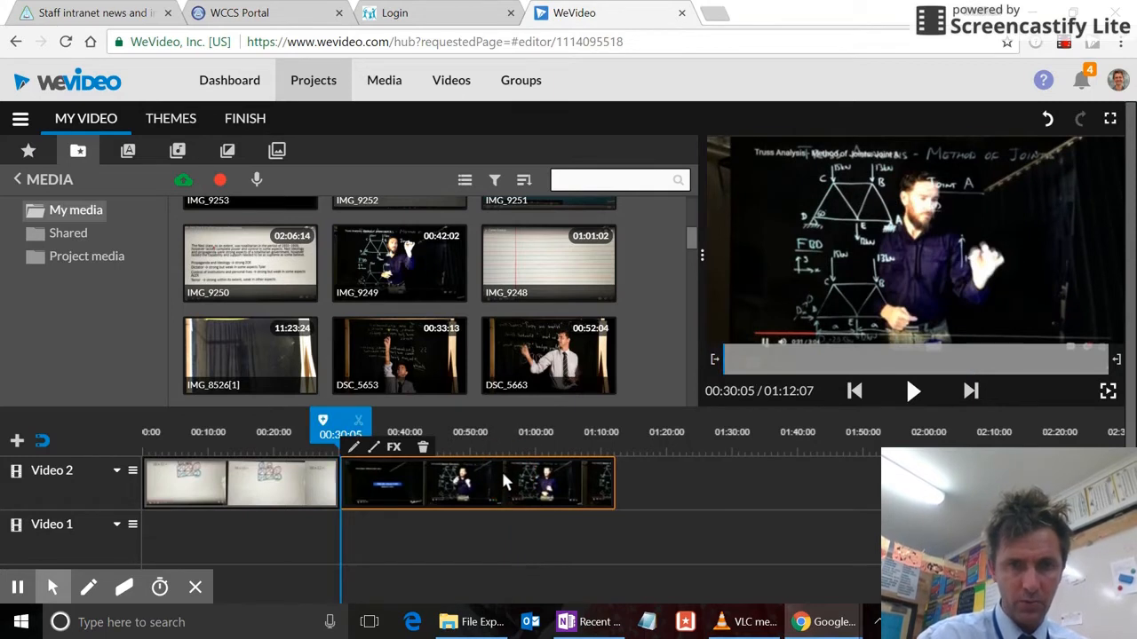
drag(347, 421, 515, 426)
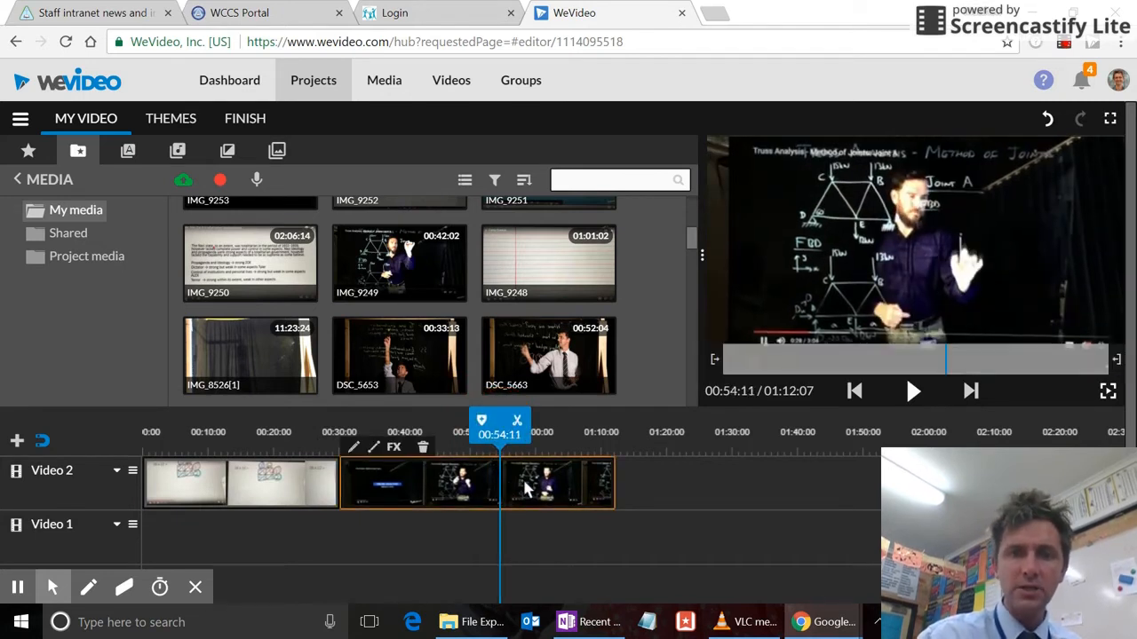
click(518, 423)
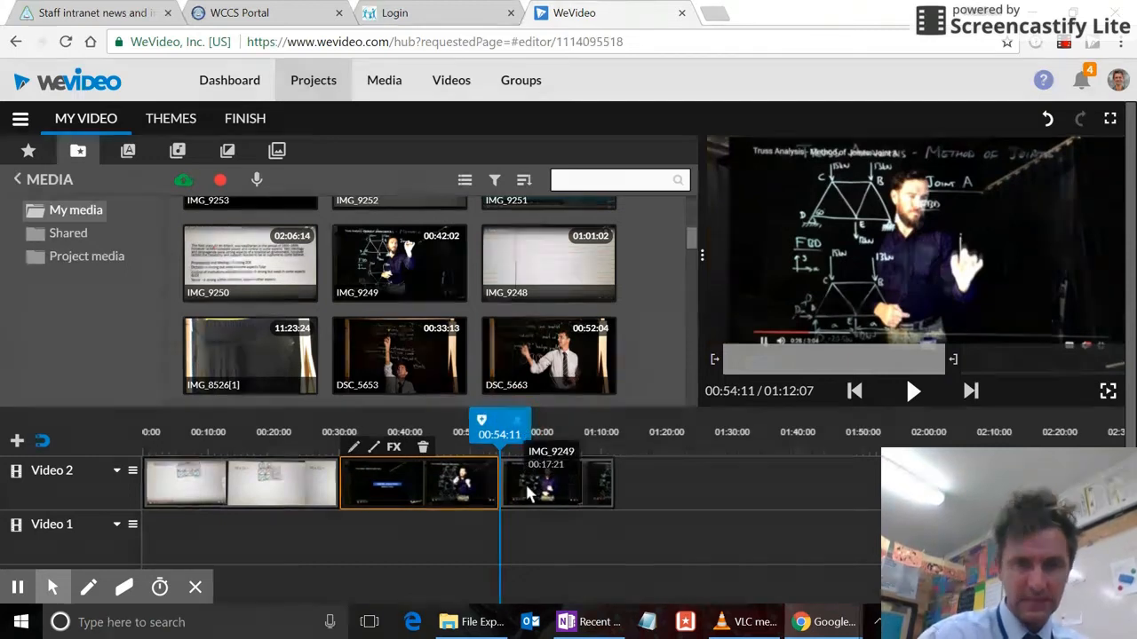
drag(531, 494, 619, 499)
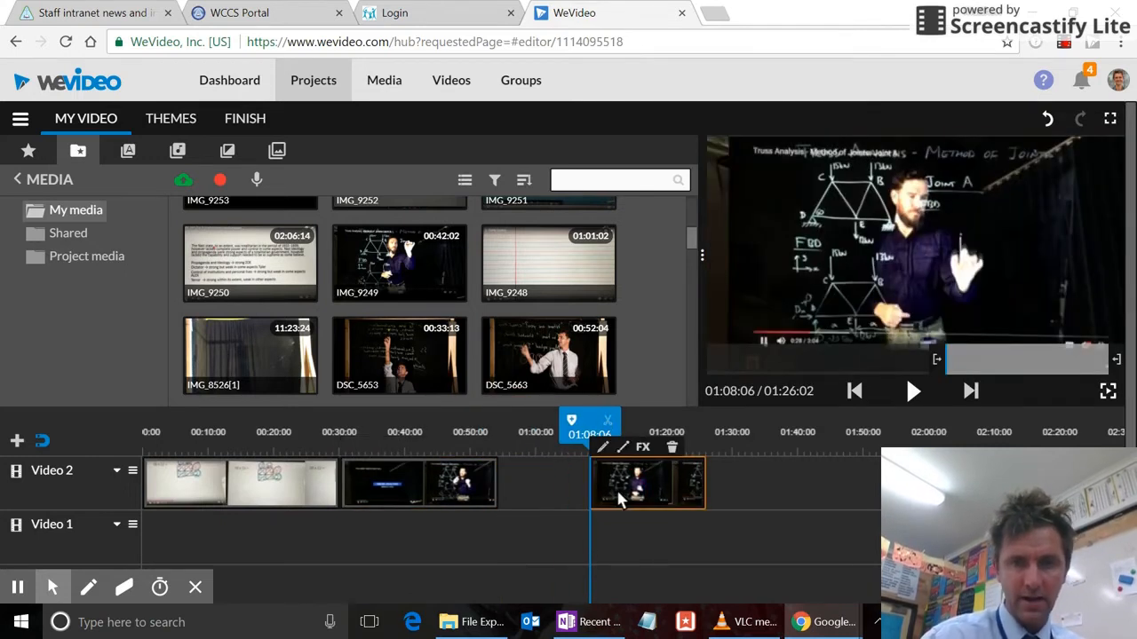
click(673, 449)
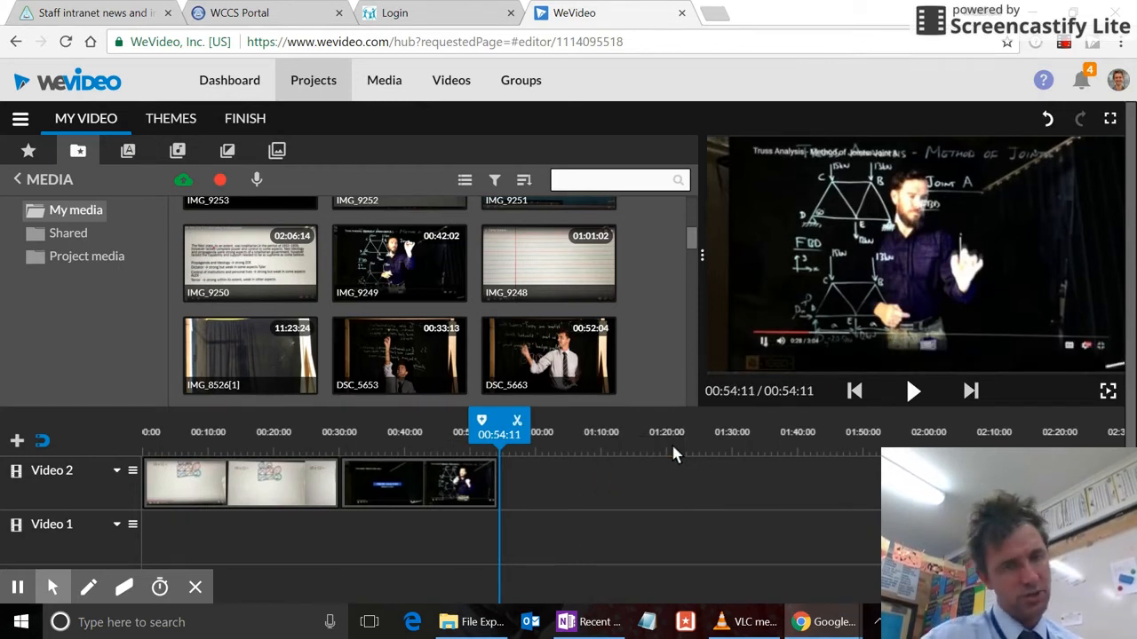
- Move the shortened IMG_9249 clip to about 00:36:14, leaving a gap after IMG_9256[1], and play across the gap
drag(425, 481, 463, 483)
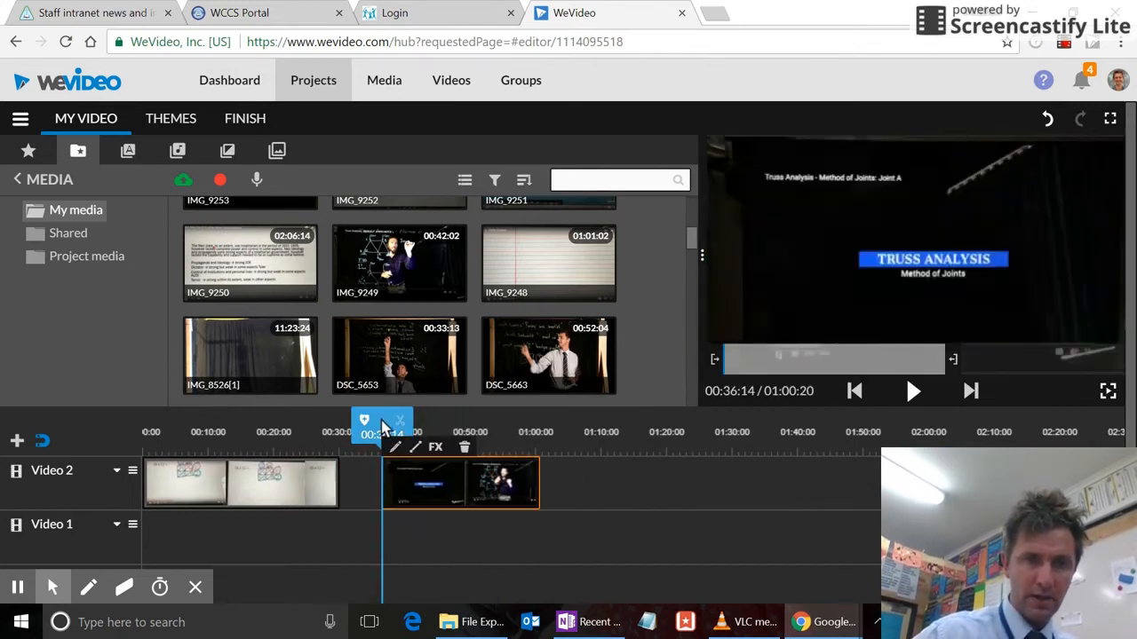
drag(347, 423, 318, 425)
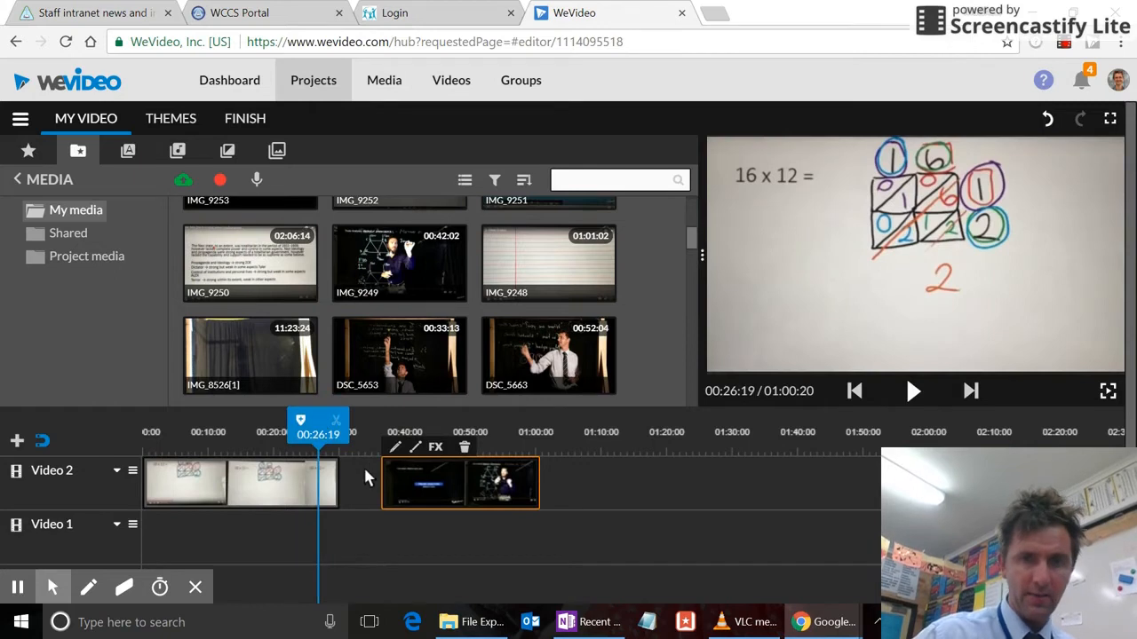
click(912, 391)
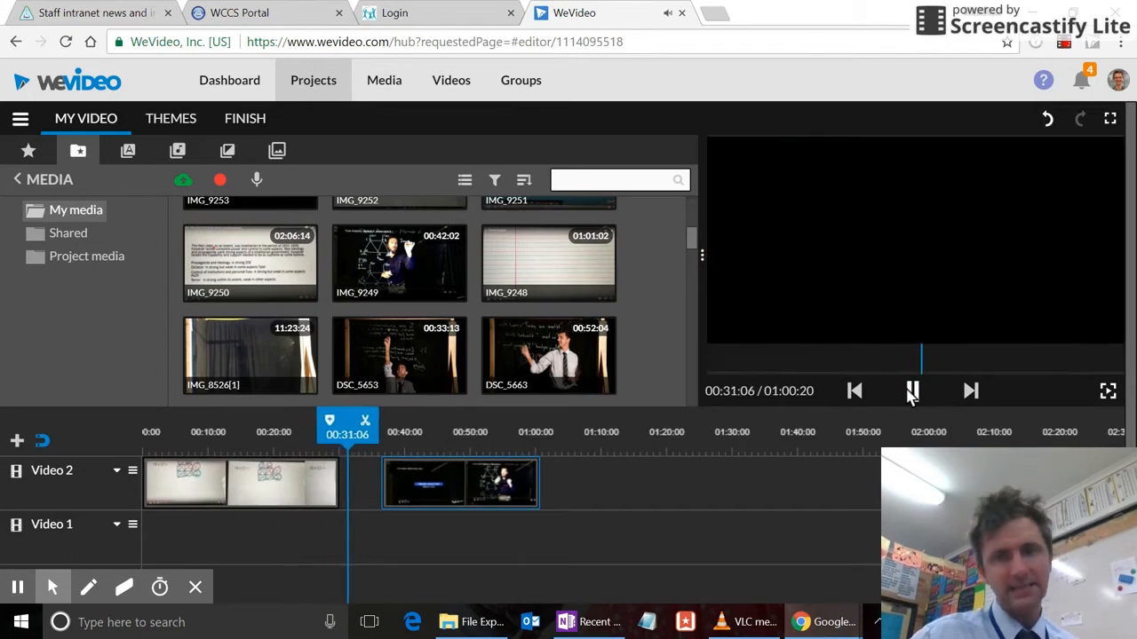
click(912, 393)
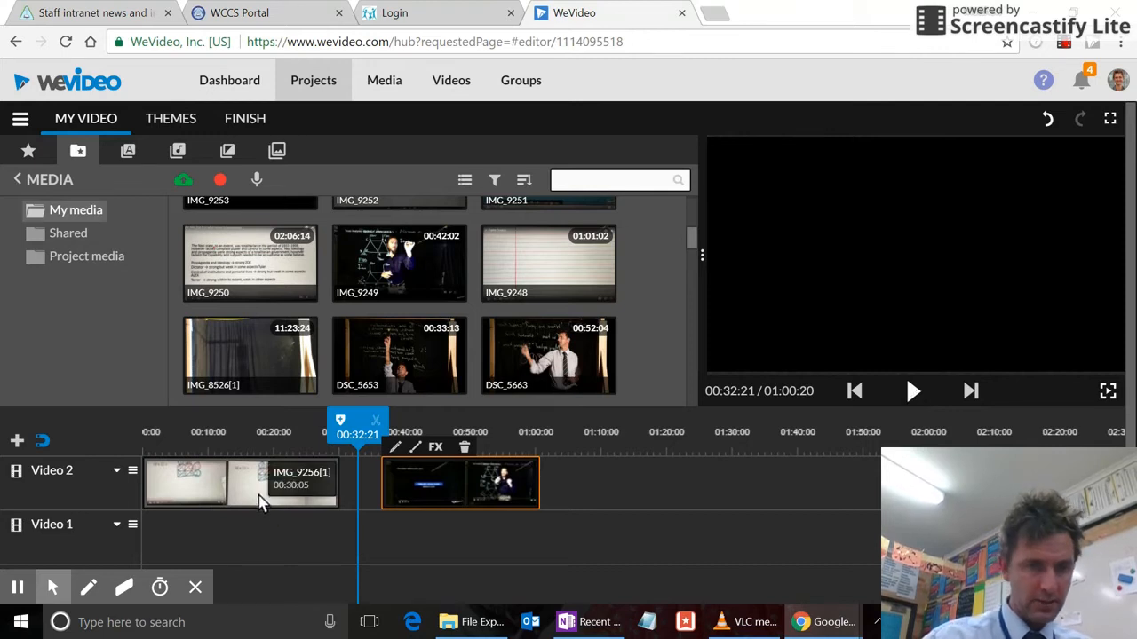
- Move both clips to the Video 1 track, with IMG_9256[1] at the start and IMG_9249 directly after it
drag(245, 499, 242, 525)
drag(463, 481, 298, 477)
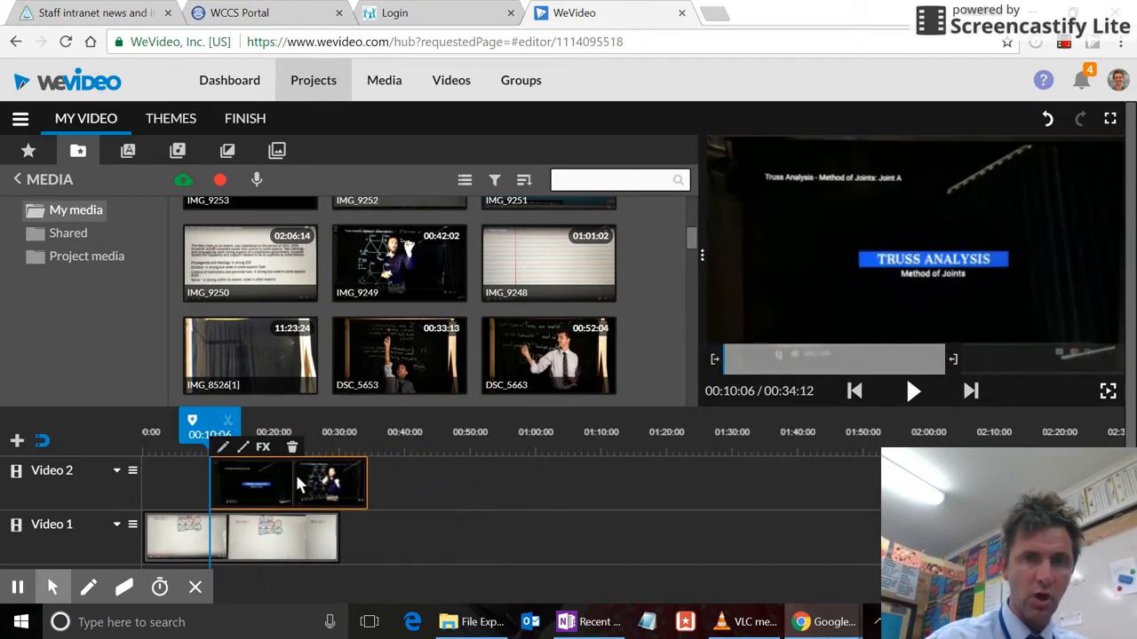
drag(284, 488, 410, 529)
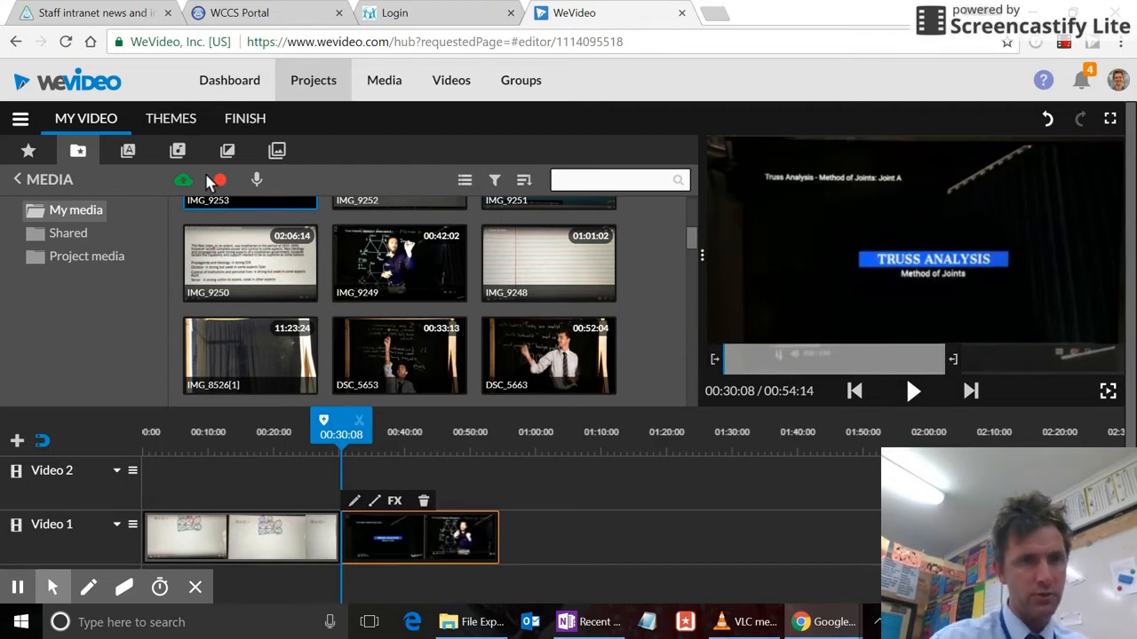
- Add the Stack - Title motion text at the start of the Video 2 track and preview it over the first clip
click(129, 152)
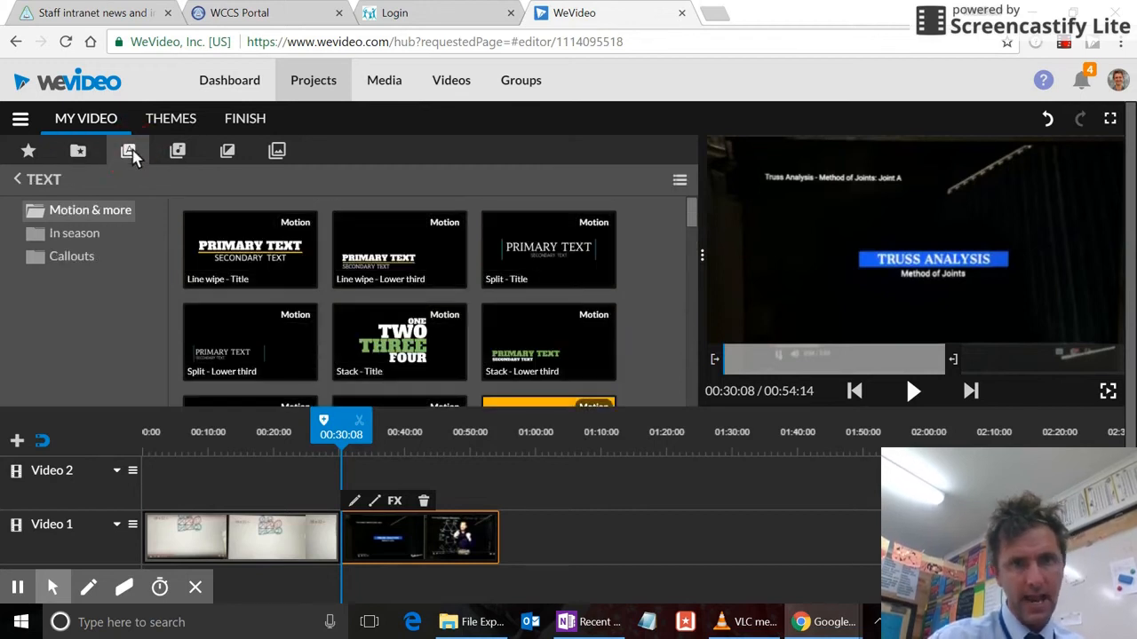
scroll(393, 320, down, 3)
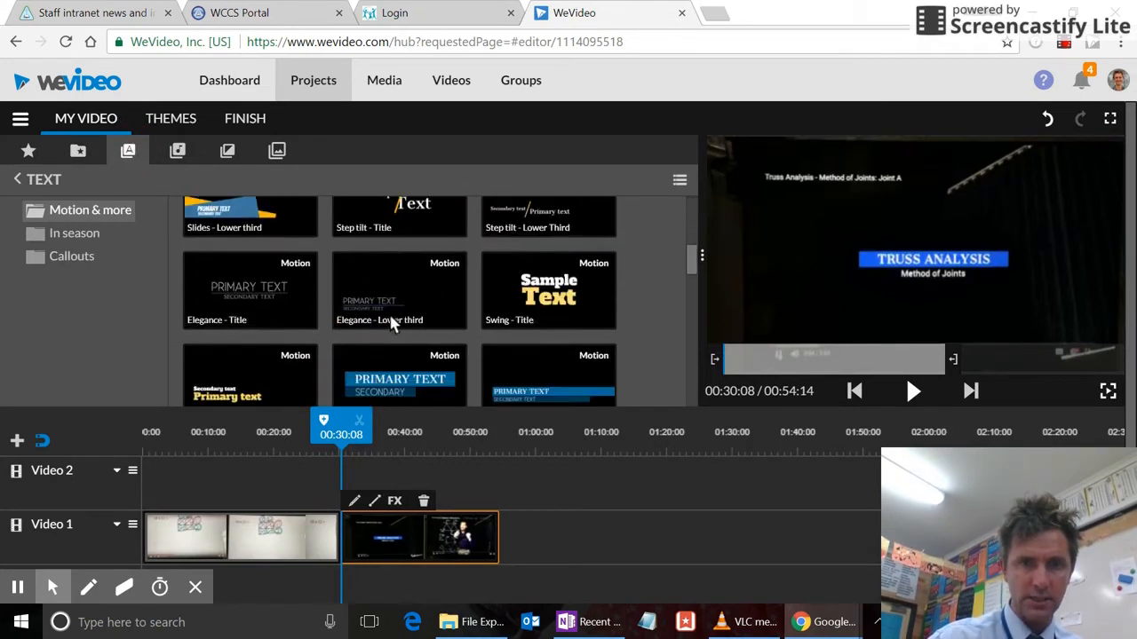
scroll(393, 324, up, 1)
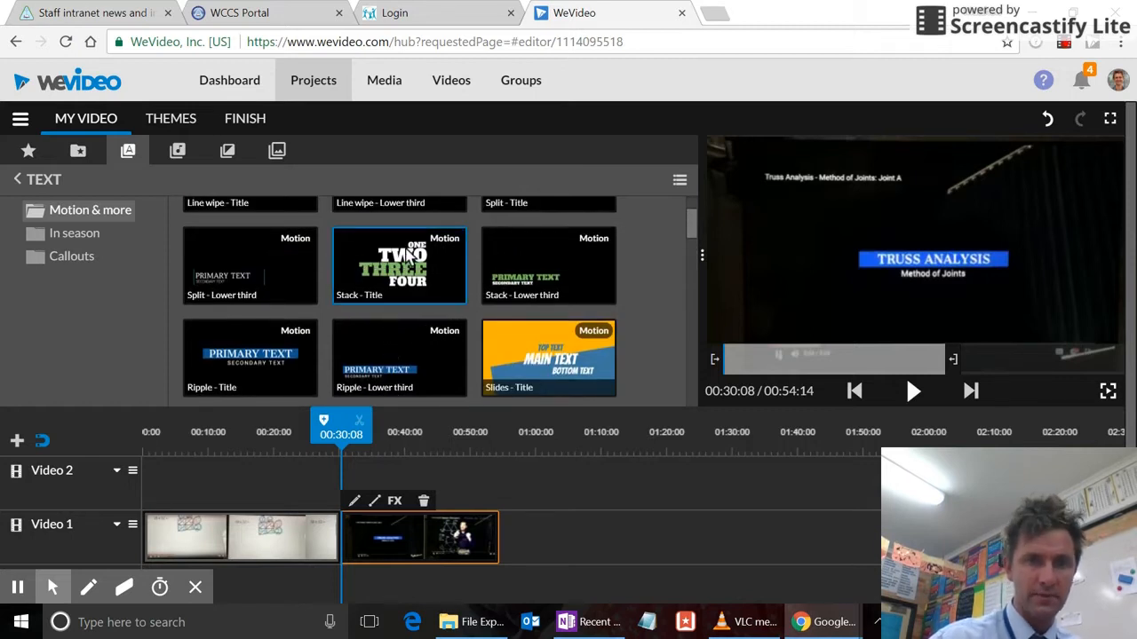
drag(405, 255, 158, 501)
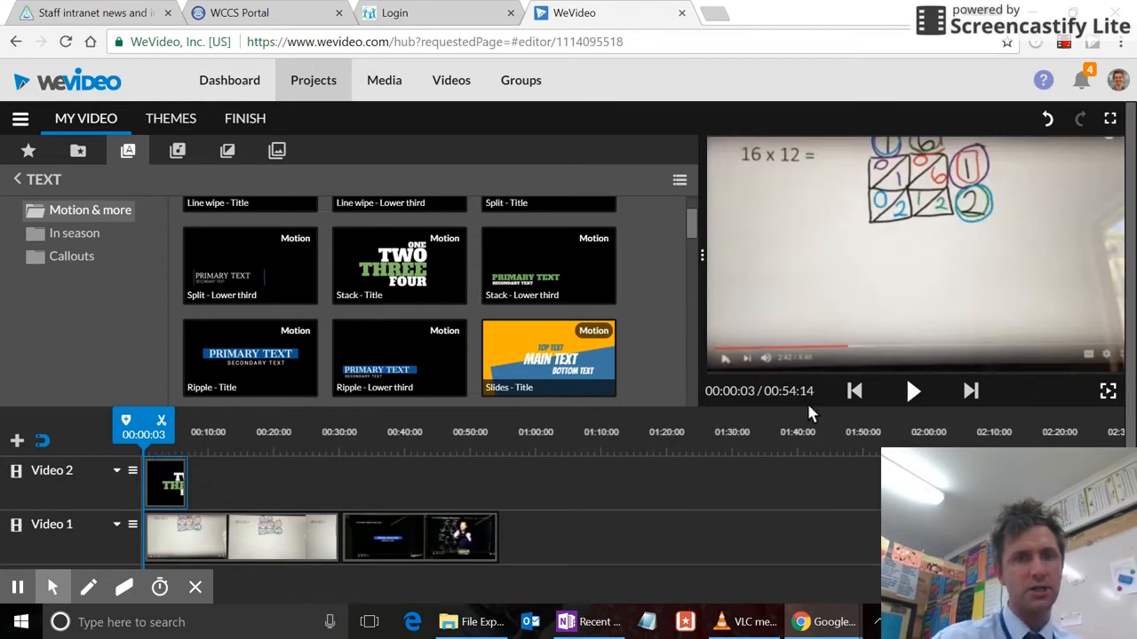
click(915, 393)
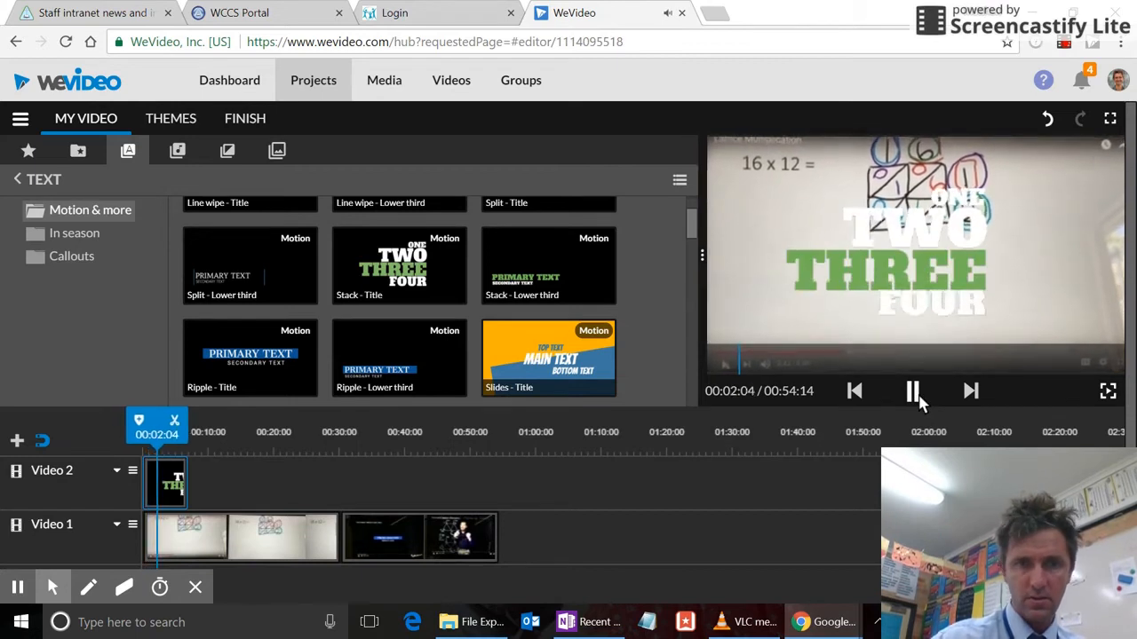
click(915, 393)
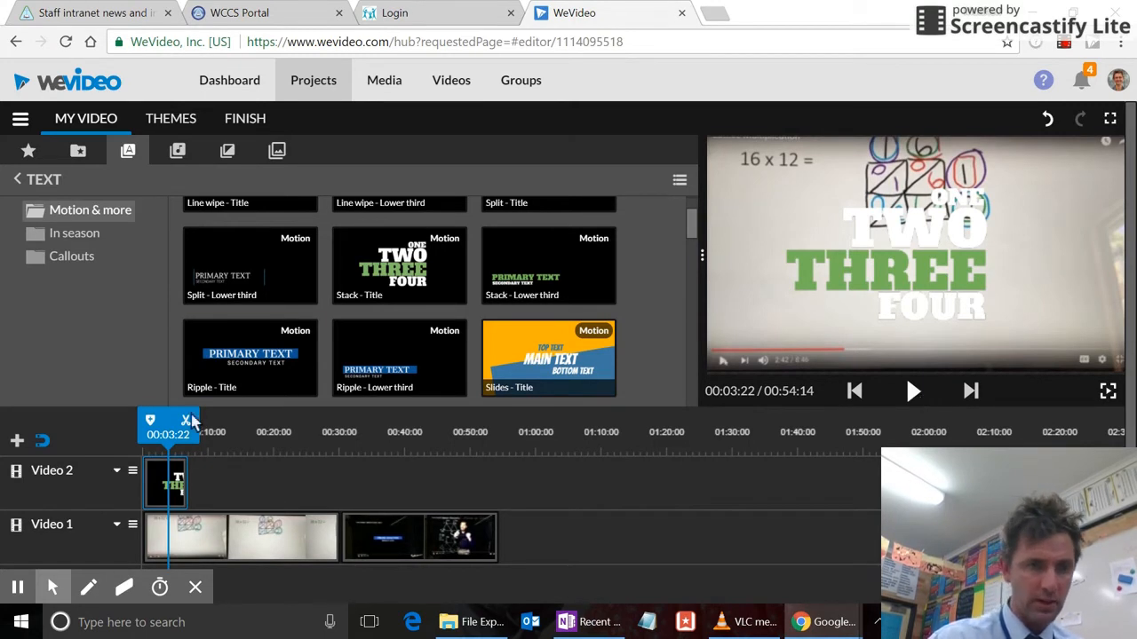
- Replace the four text lines of the Stack - Title clip with "here", "is", "my" and "title"
double_click(148, 483)
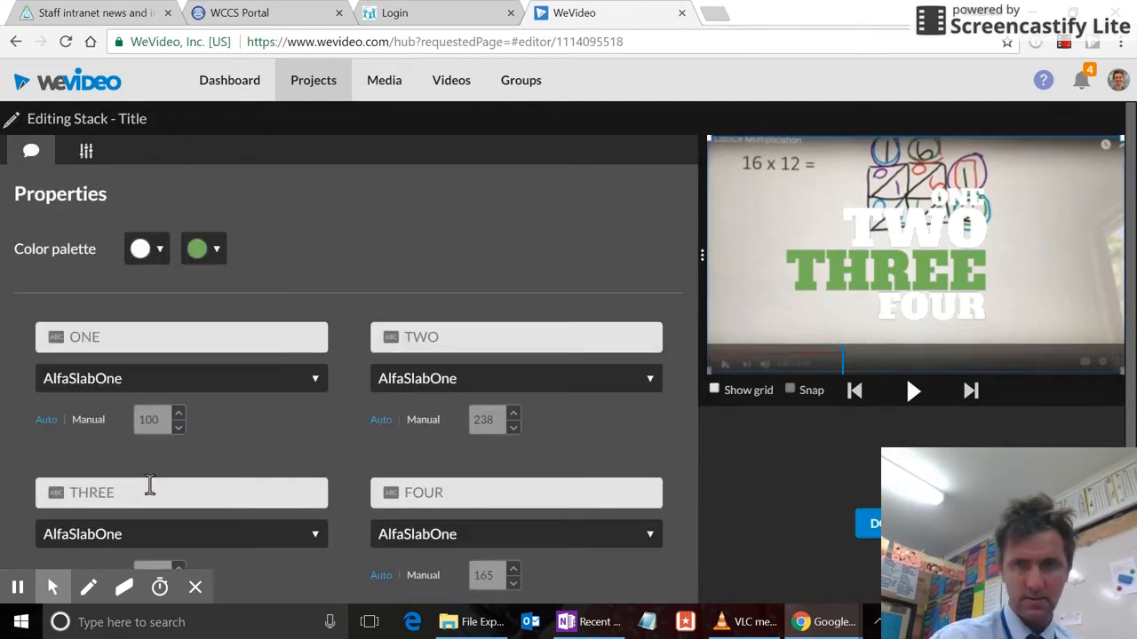
click(110, 335)
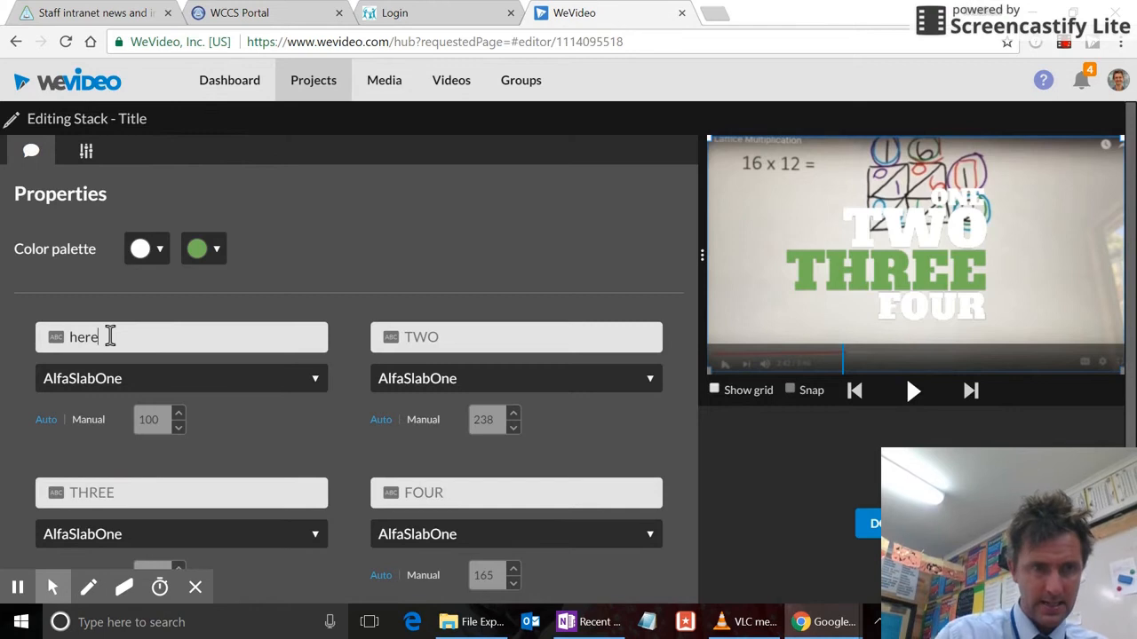
click(459, 336)
text(is)
click(246, 491)
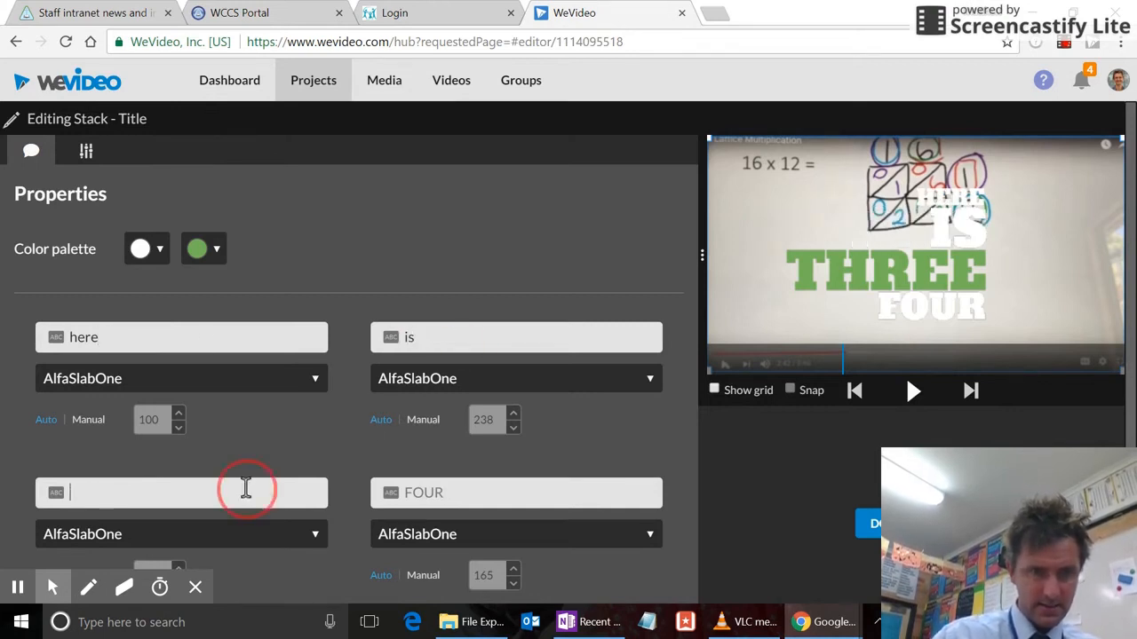
text(my)
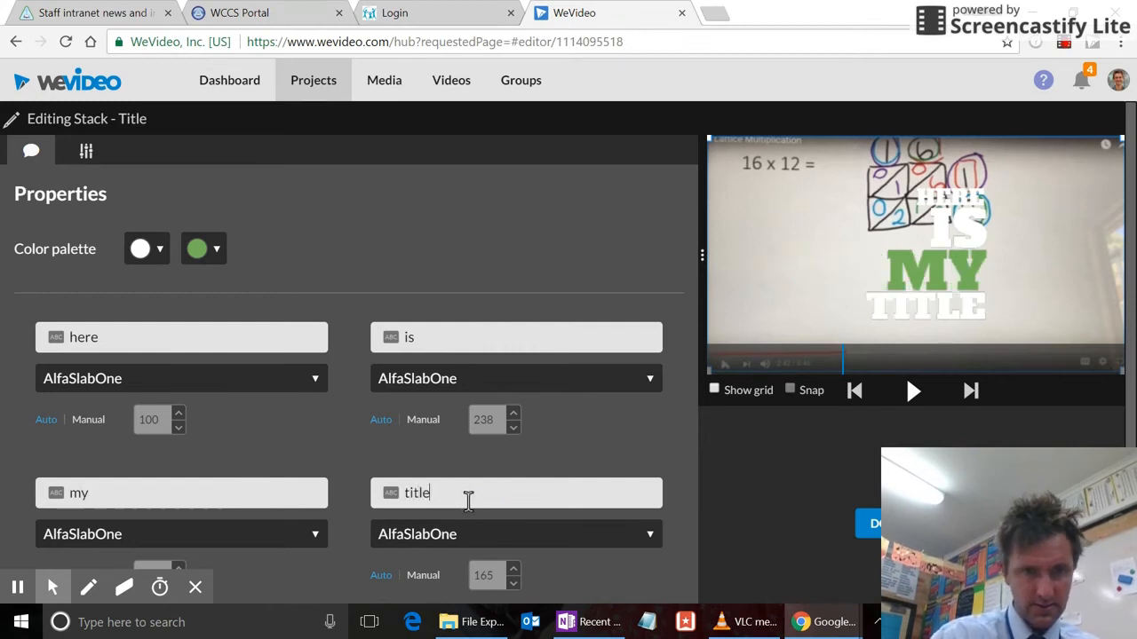
- Change the title's white palette color to yellow, rgb(255, 255, 0), save the edit and preview it from the start
click(158, 252)
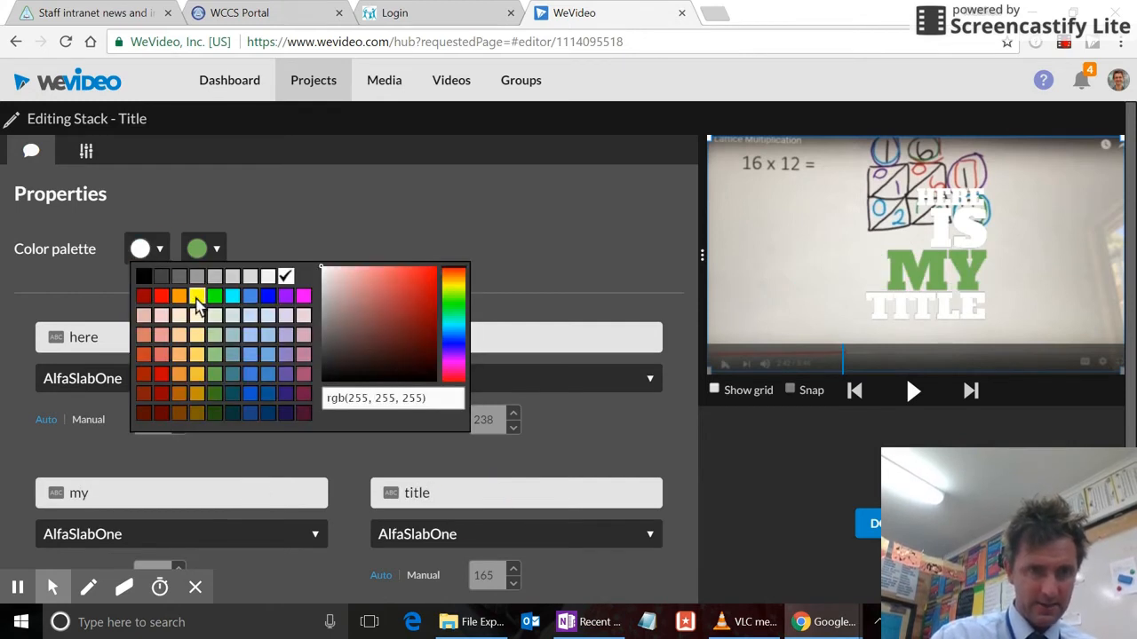
click(197, 297)
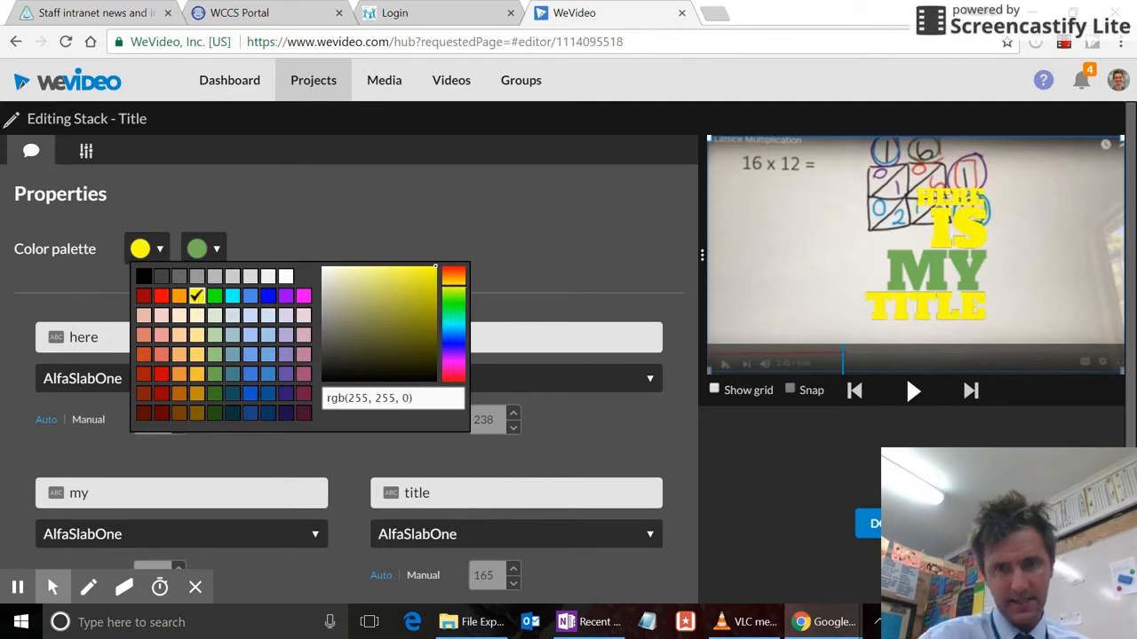
click(875, 524)
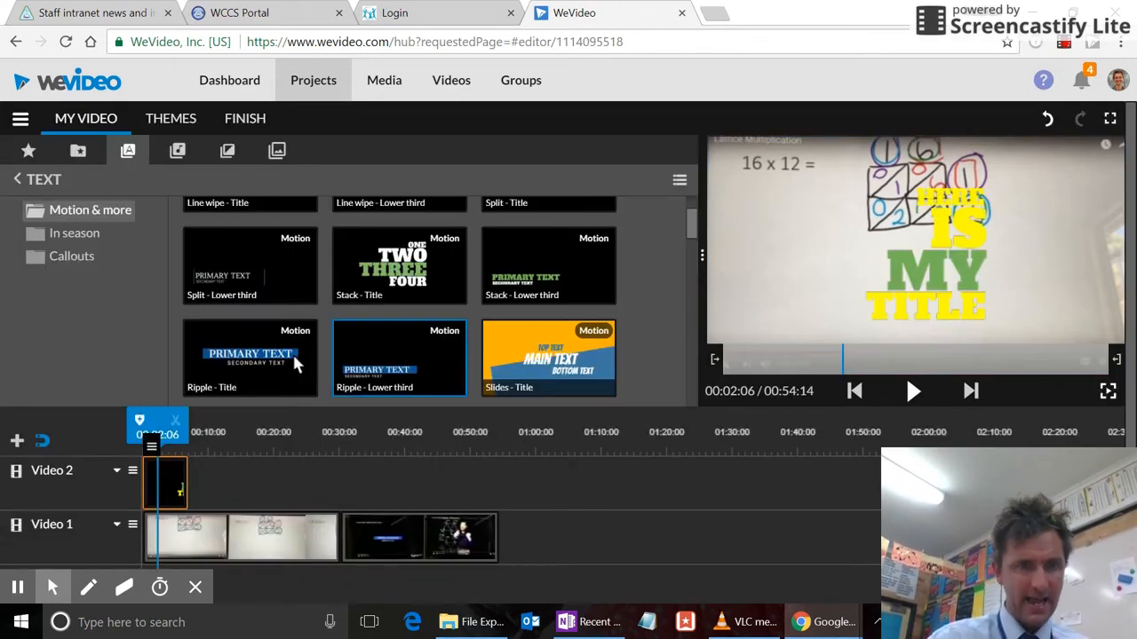
drag(157, 422, 143, 423)
click(913, 391)
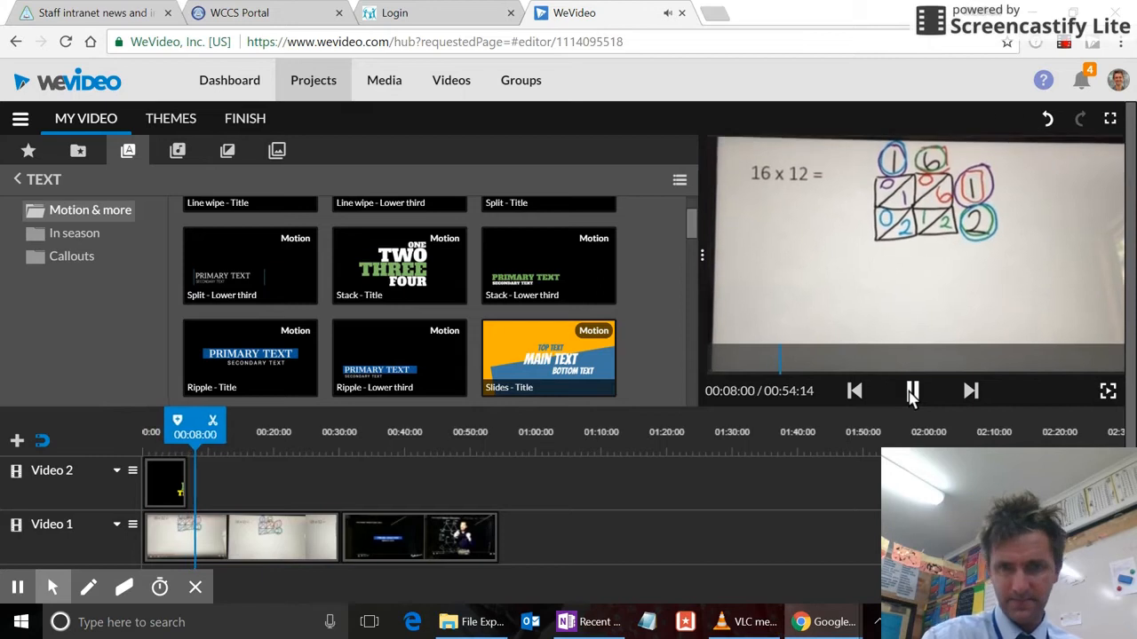
click(912, 393)
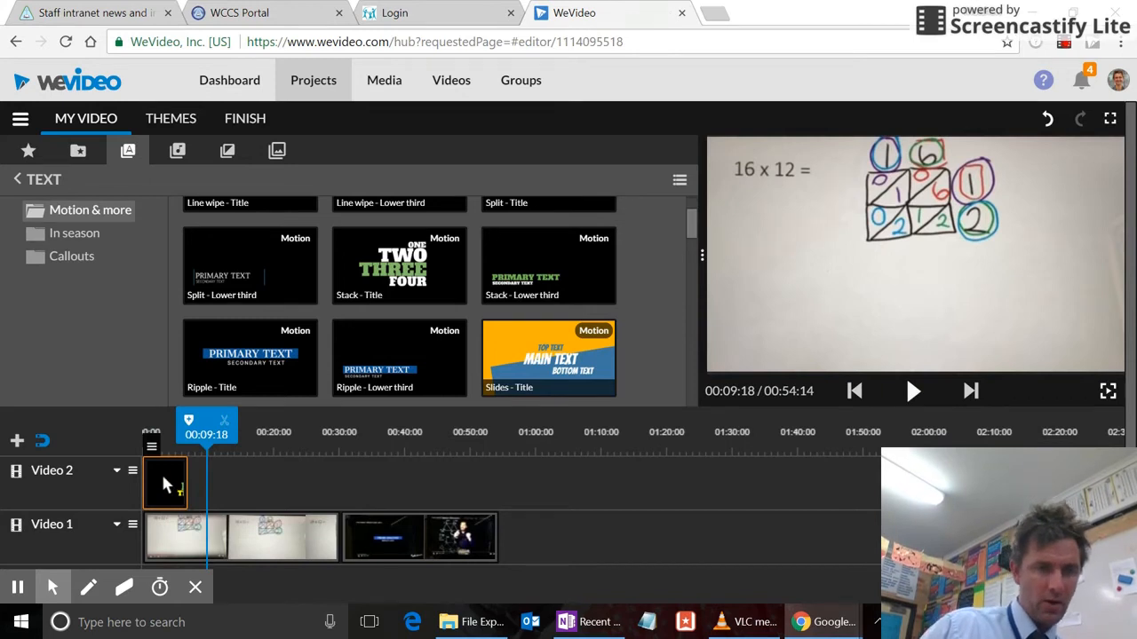
- Move the title clip along the Video 2 track to the start of the IMG_9249 clip and return the playhead to about 00:05:22
drag(165, 484, 355, 480)
mouse_move(346, 413)
mouse_down()
mouse_move(340, 423)
mouse_move(177, 431)
mouse_up()
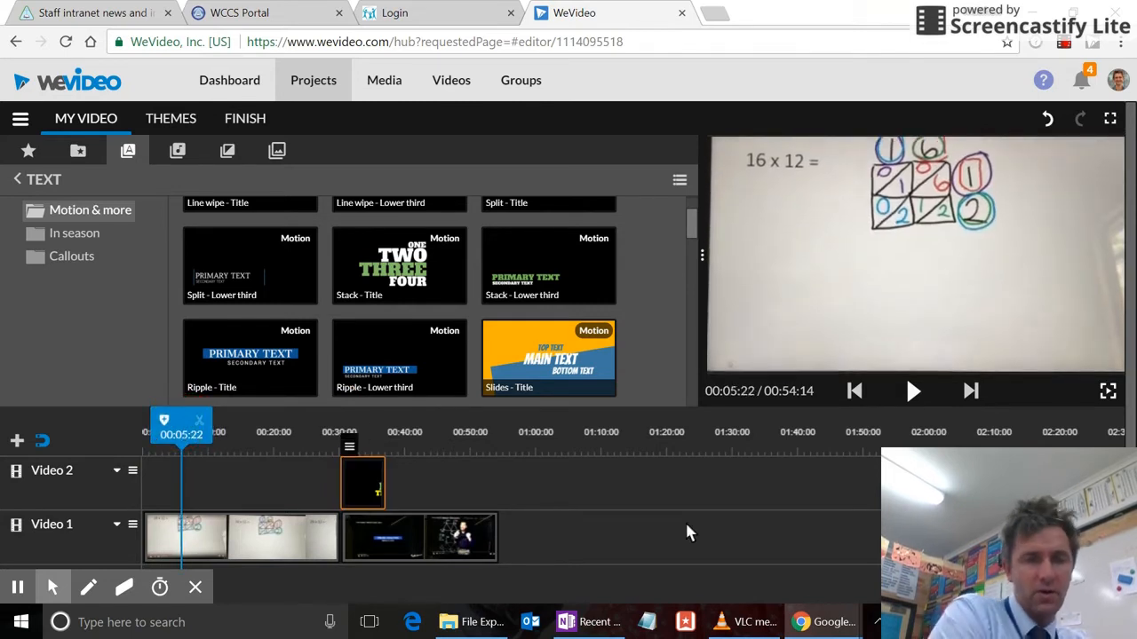
- Enlarge the Video 1 track to its tallest height so the audio waveforms of its clips show
scroll(687, 531, down, 1)
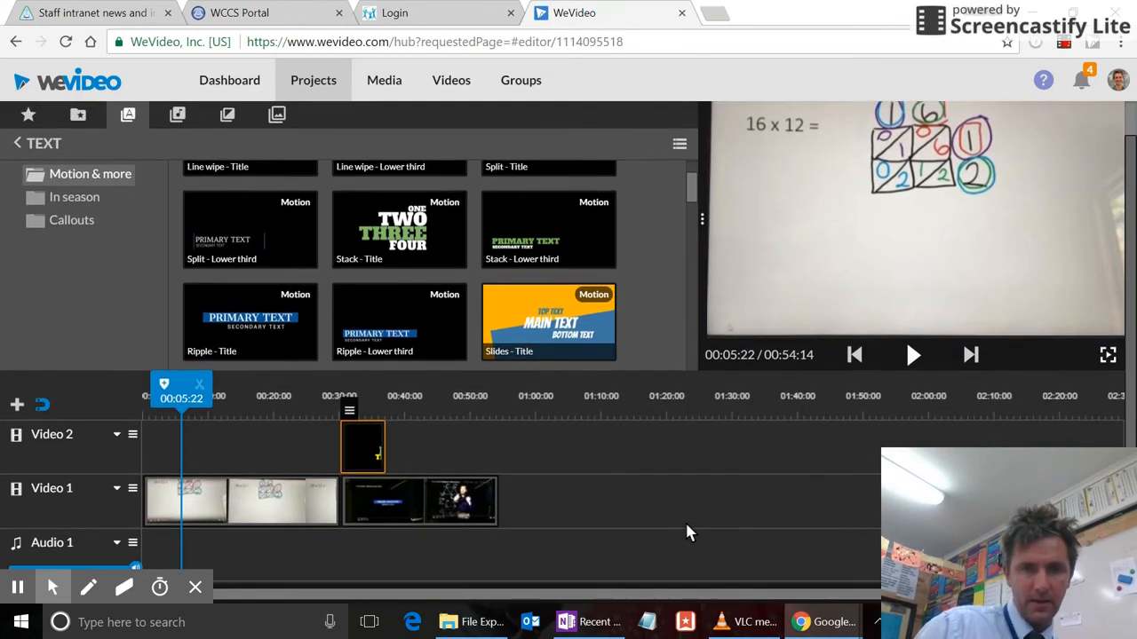
click(194, 589)
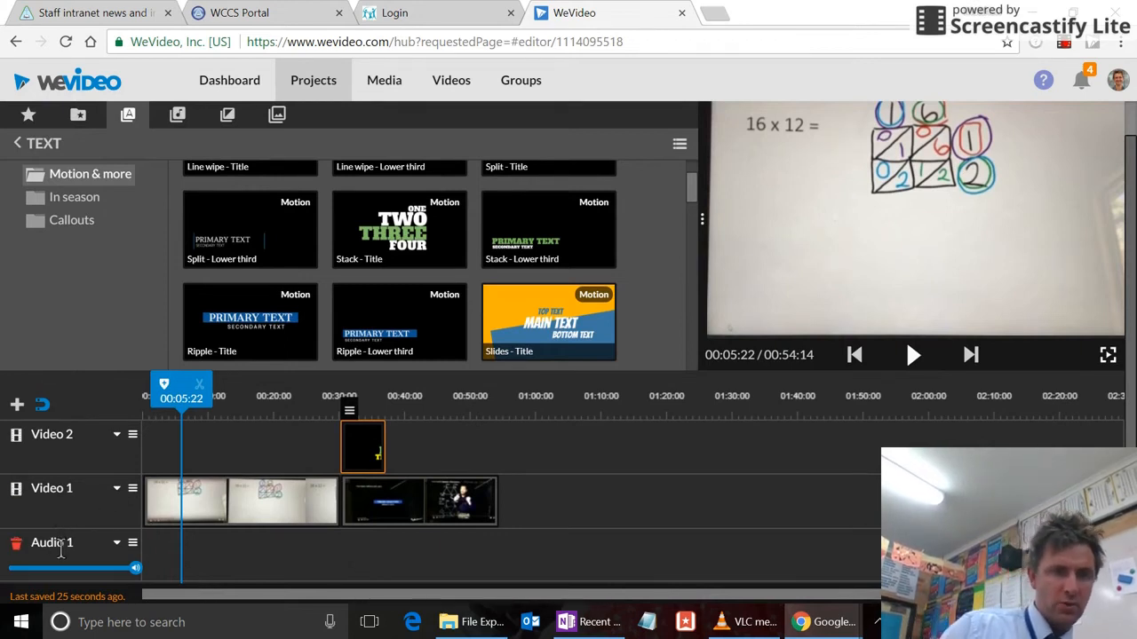
click(118, 493)
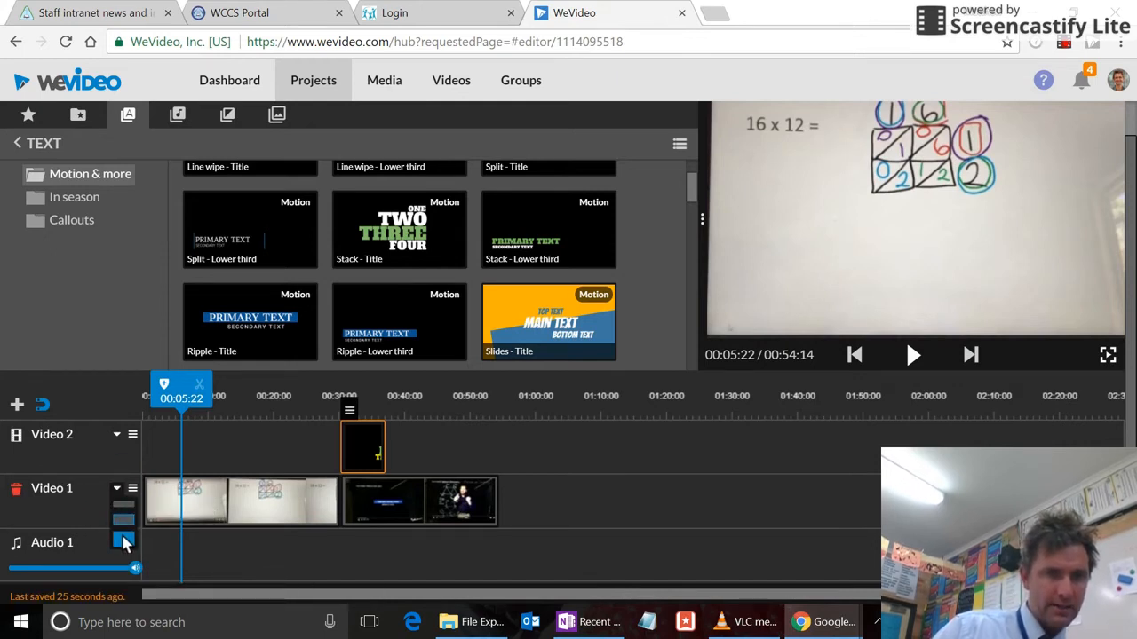
click(123, 539)
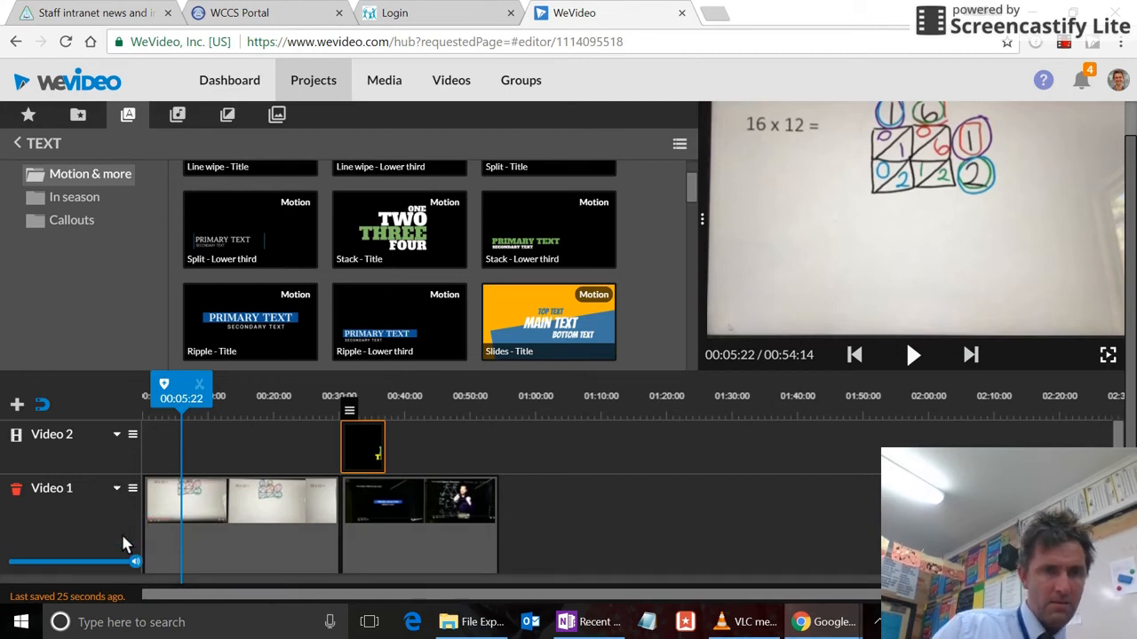
scroll(776, 515, down, 1)
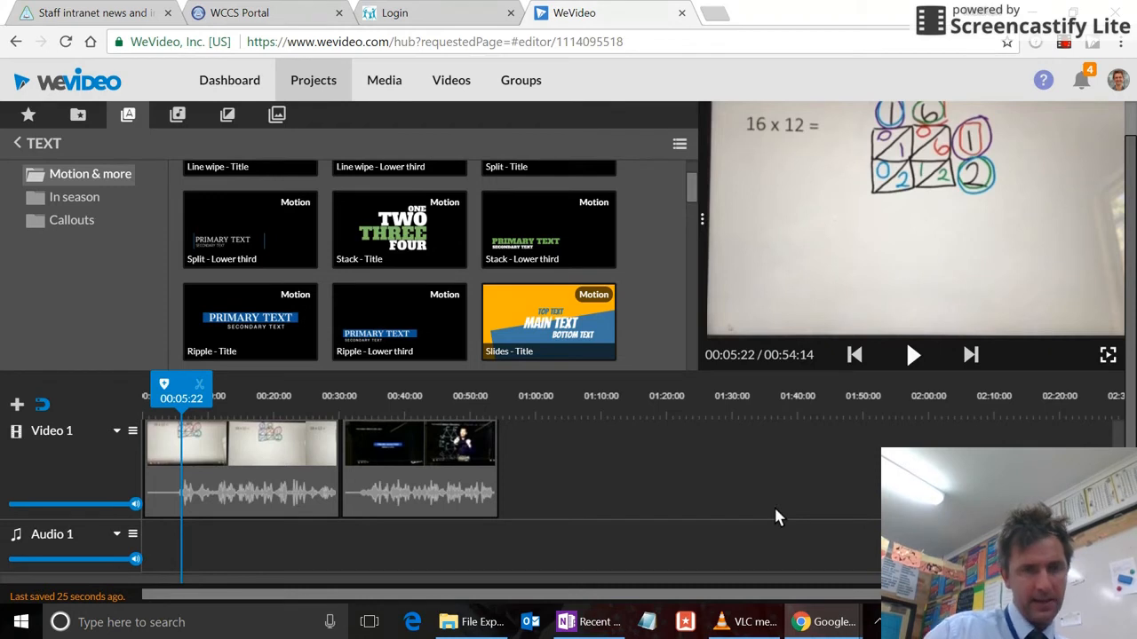
- Play the first Video 1 clip from about 00:01:20 to check where its sound begins
drag(182, 386, 153, 387)
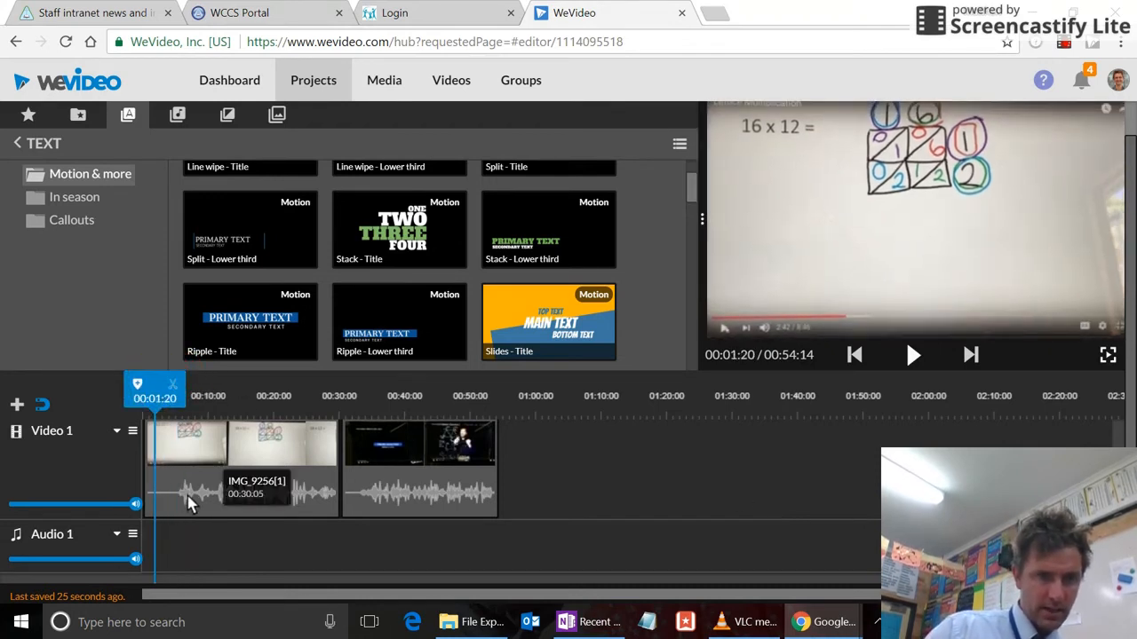
click(909, 364)
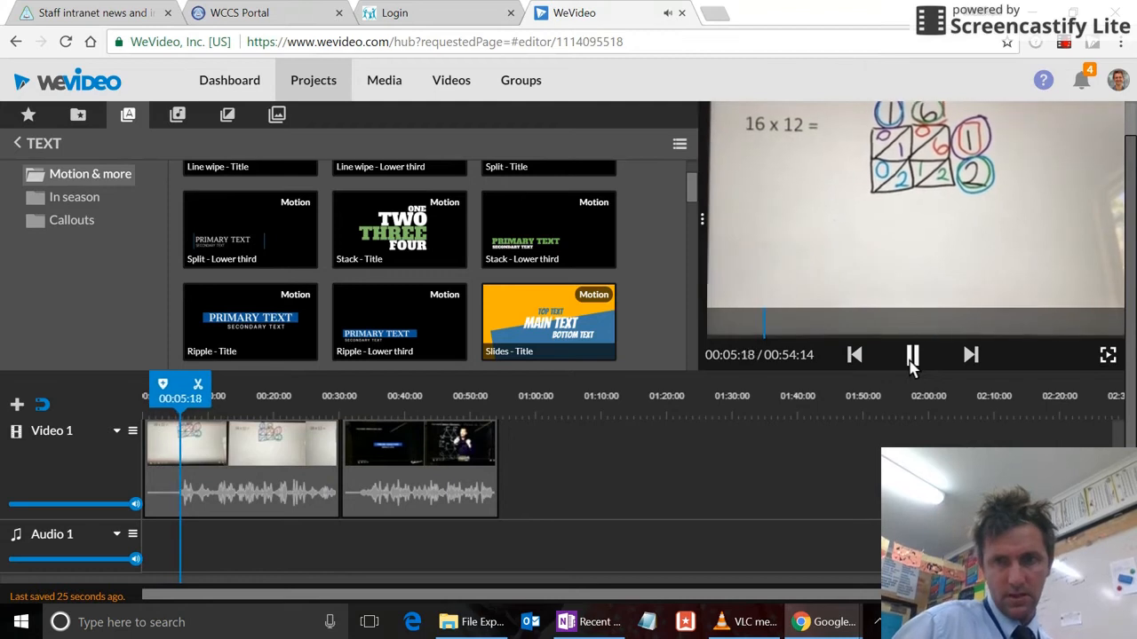
click(912, 359)
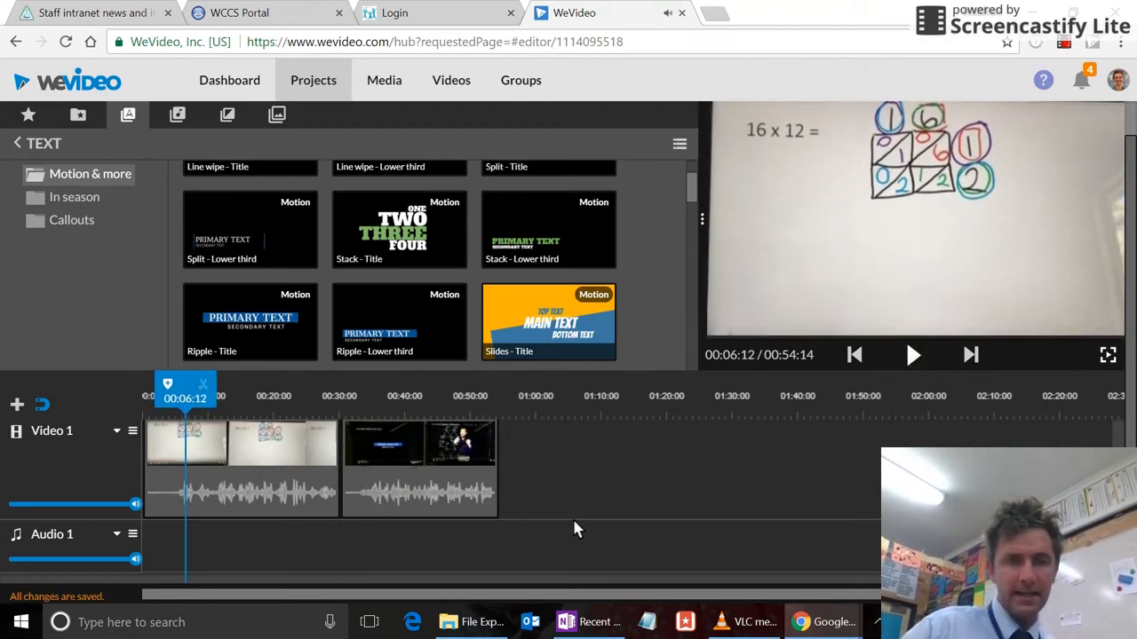
- Split the first Video 1 clip at 00:05:00, where its waveform begins
scroll(575, 522, up, 1)
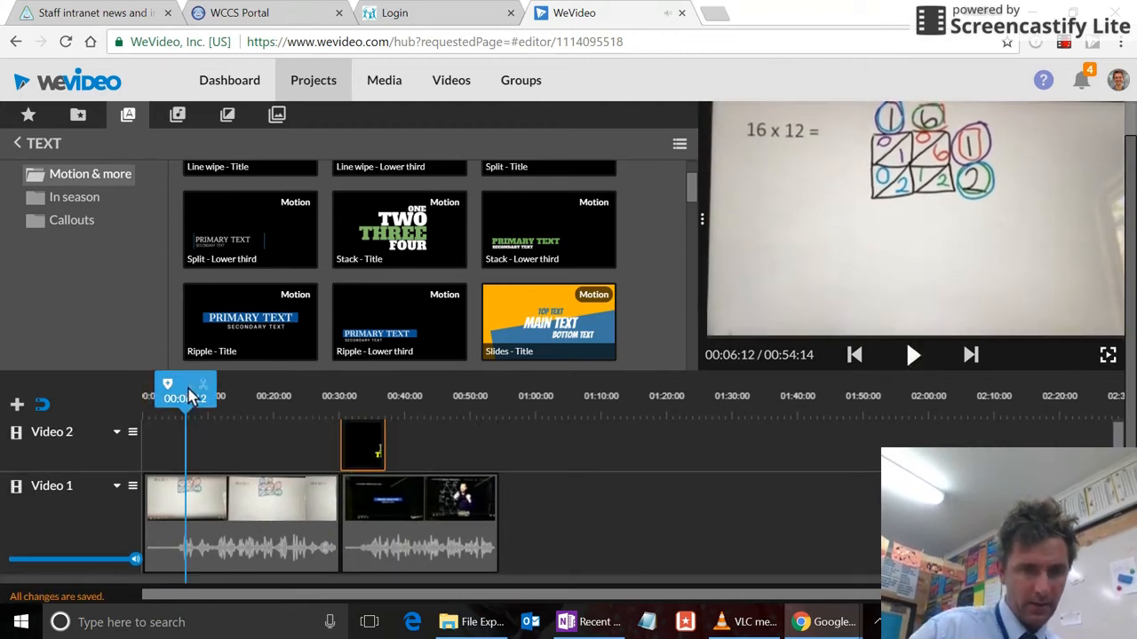
drag(186, 391, 176, 387)
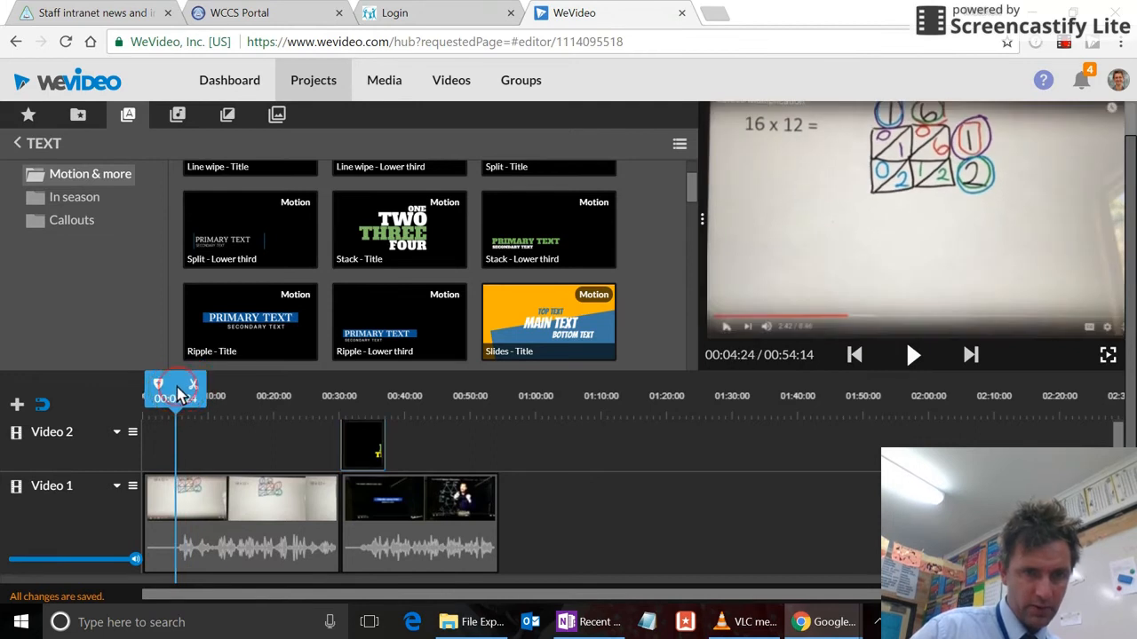
click(175, 555)
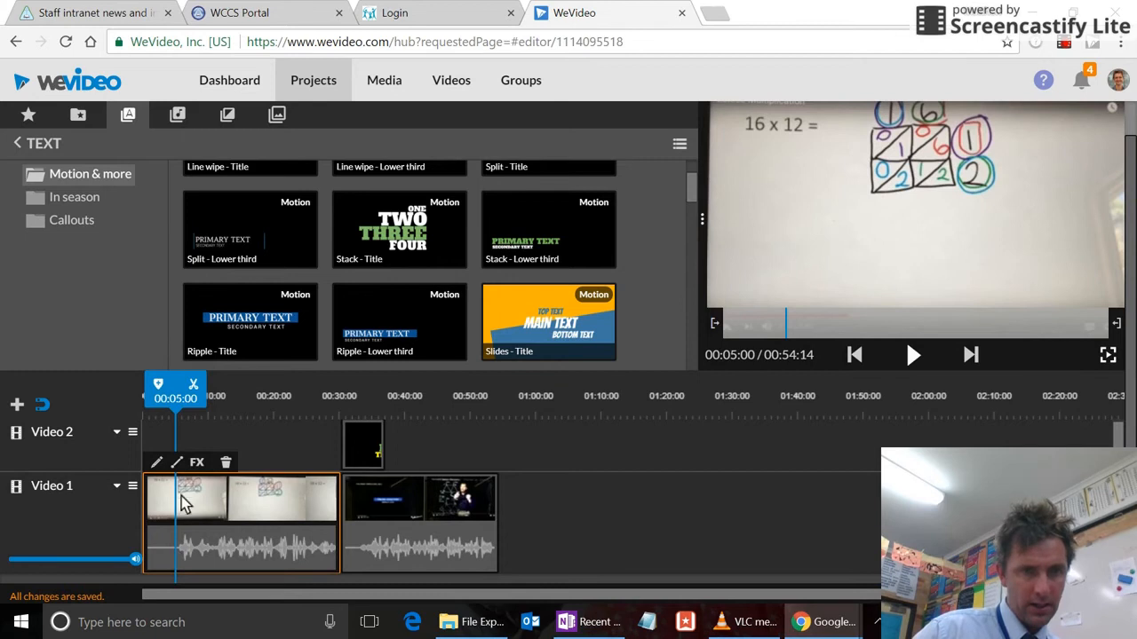
click(193, 387)
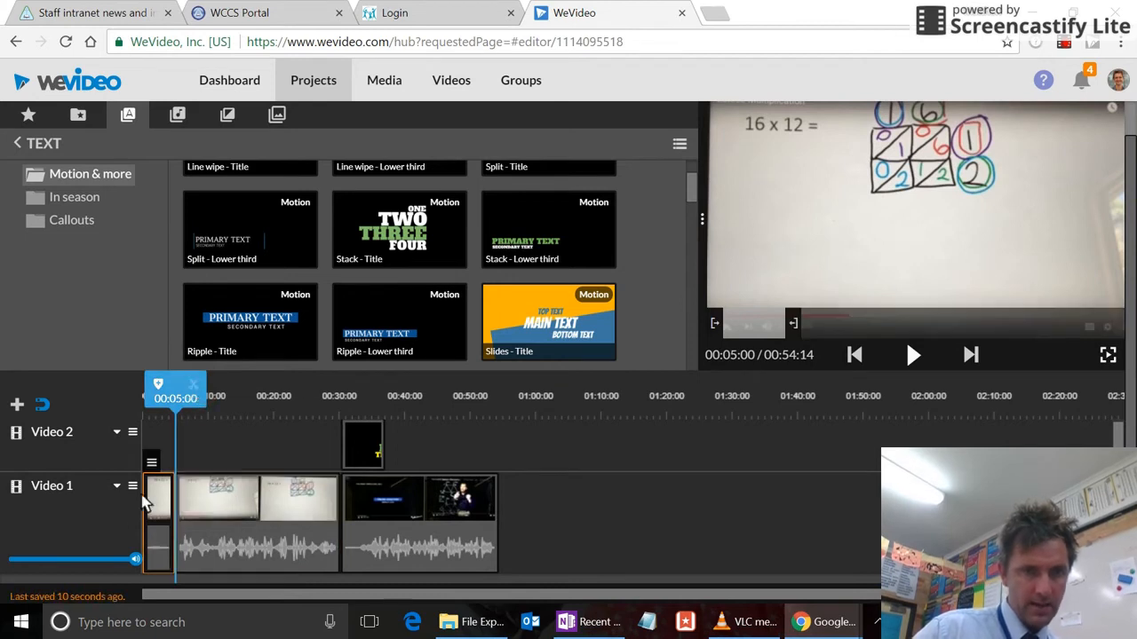
- Remove the silent piece before the cut and close the gaps, with the remaining clip at the start and IMG_9249 directly after it
mouse_move(210, 518)
mouse_down()
mouse_move(216, 507)
mouse_move(189, 524)
mouse_up()
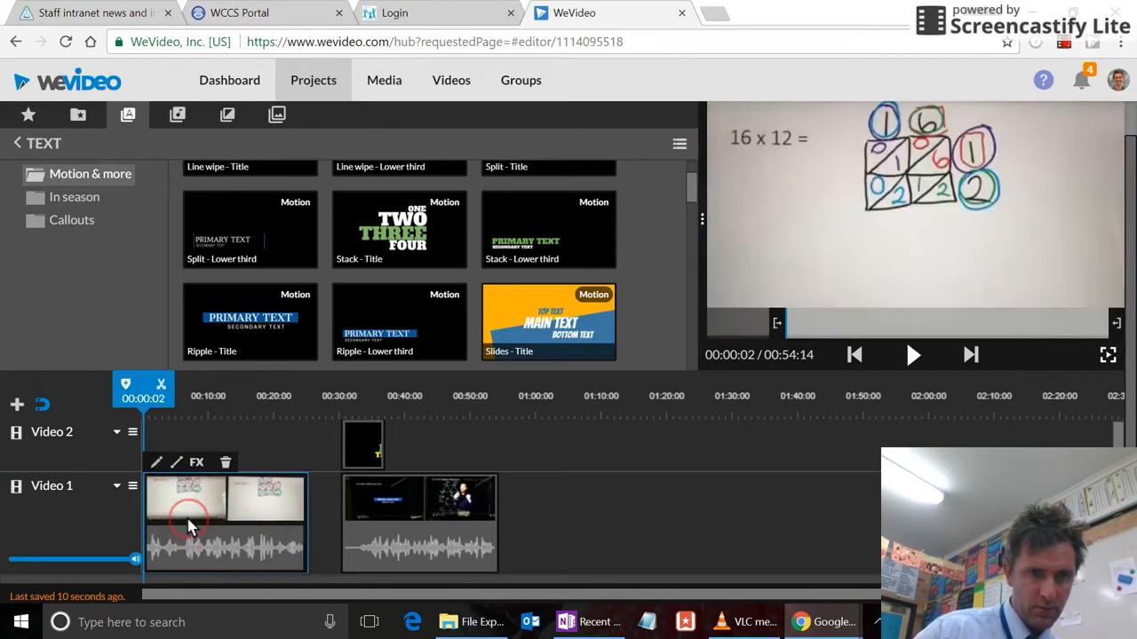
click(397, 538)
drag(397, 538, 370, 525)
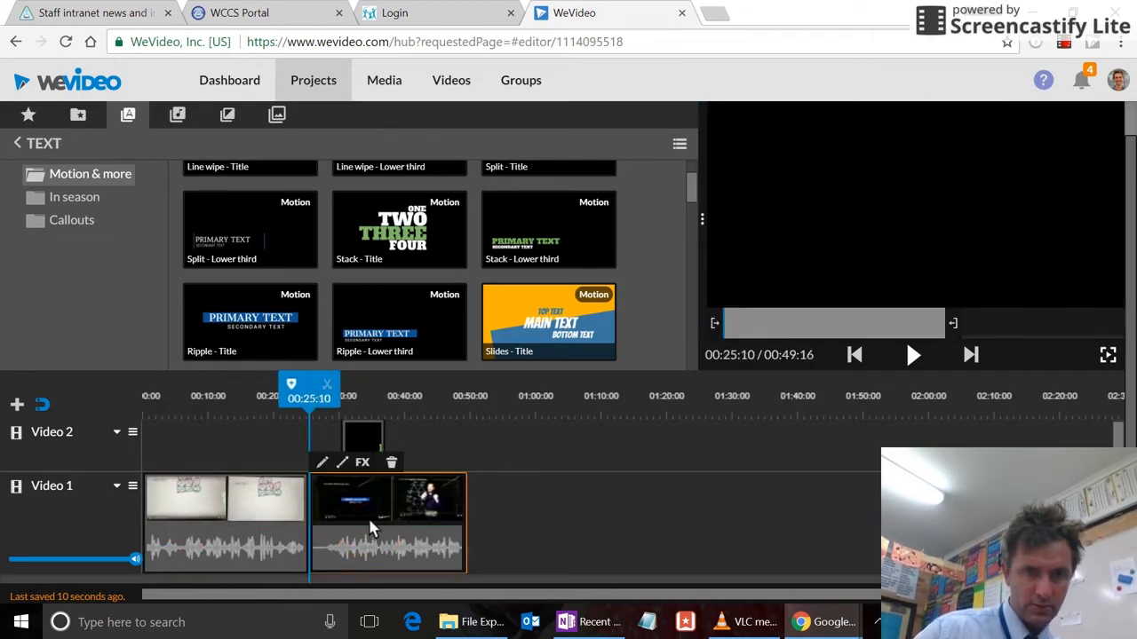
- Move the title clip to the start of the Video 2 track and preview it over the first clip
click(359, 431)
drag(359, 431, 159, 447)
click(914, 354)
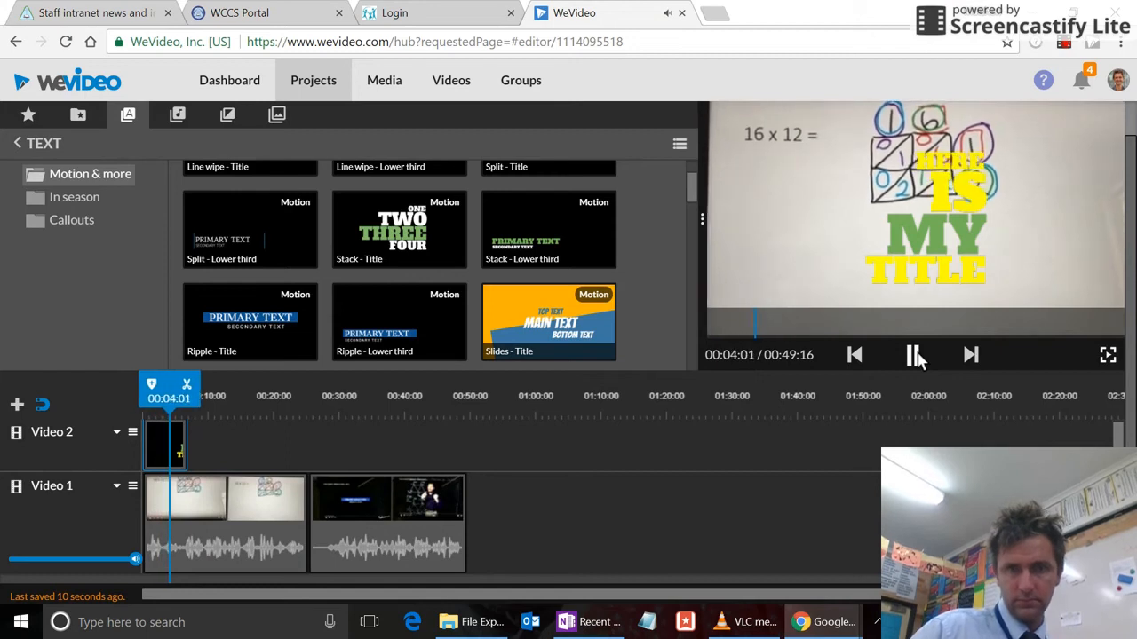
click(915, 355)
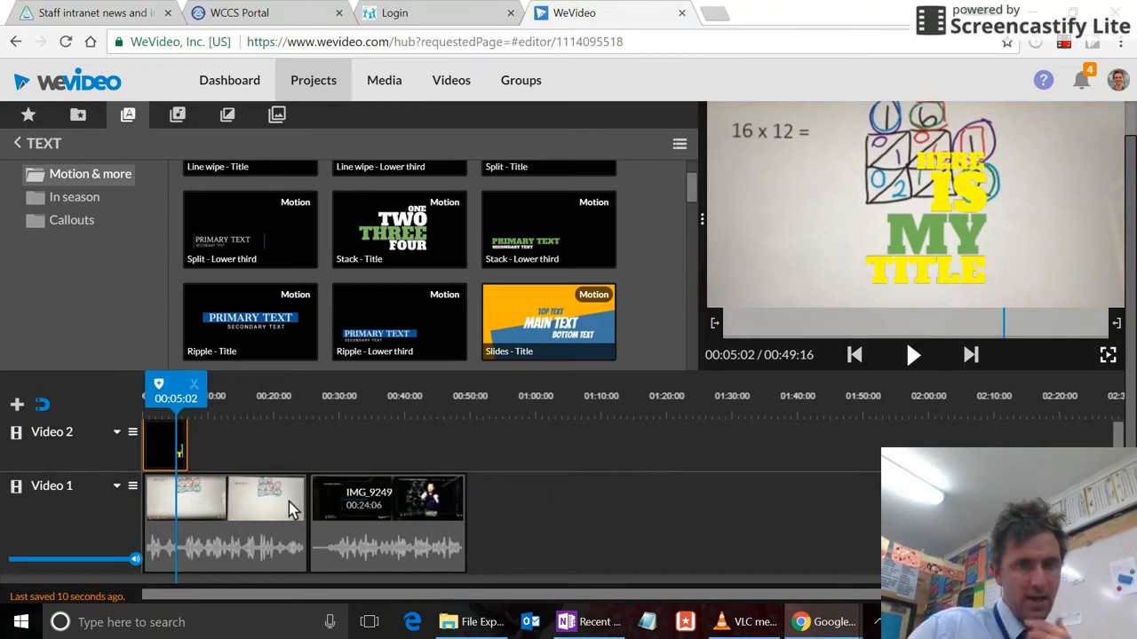
- Add the standard Cross fade transition between the two Video 1 clips and preview it from just before the junction
click(177, 150)
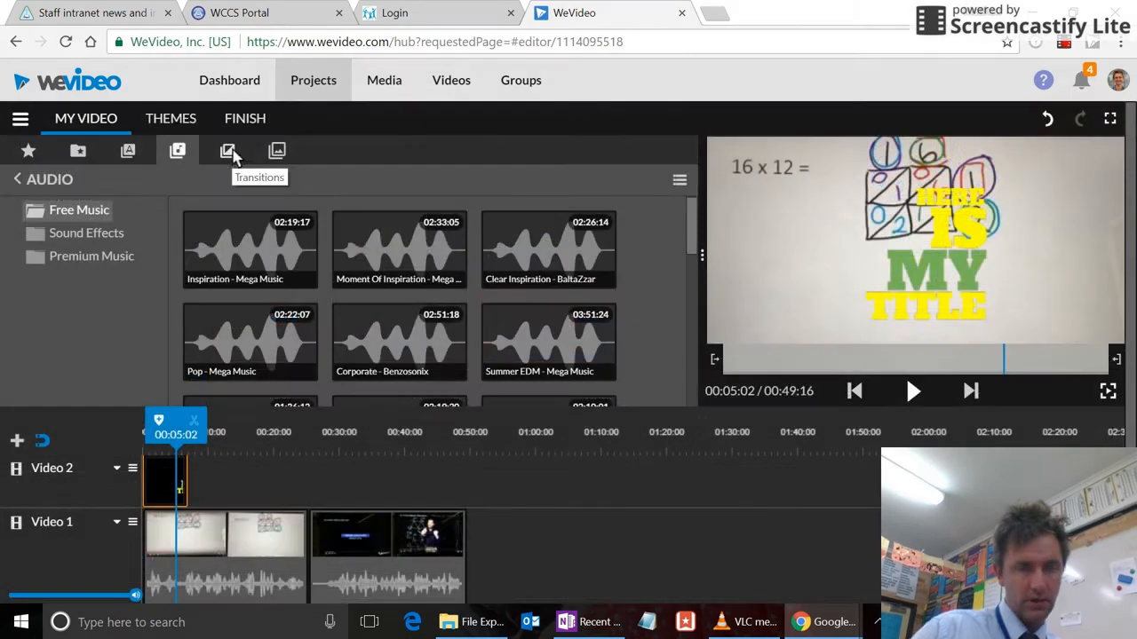
click(228, 152)
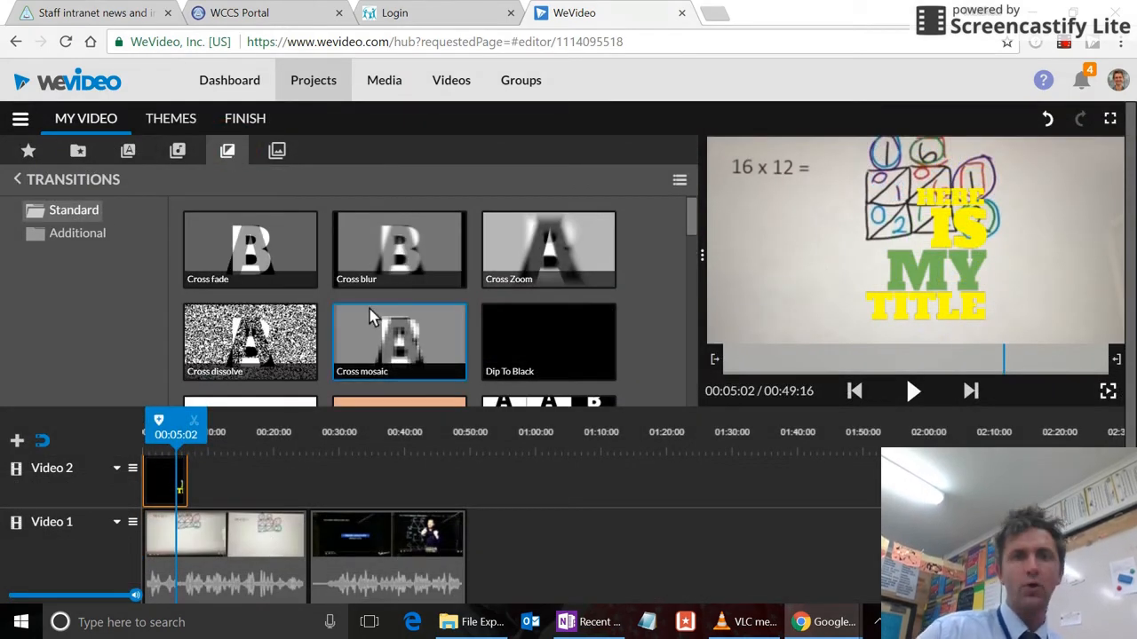
scroll(371, 318, down, 2)
scroll(371, 318, up, 2)
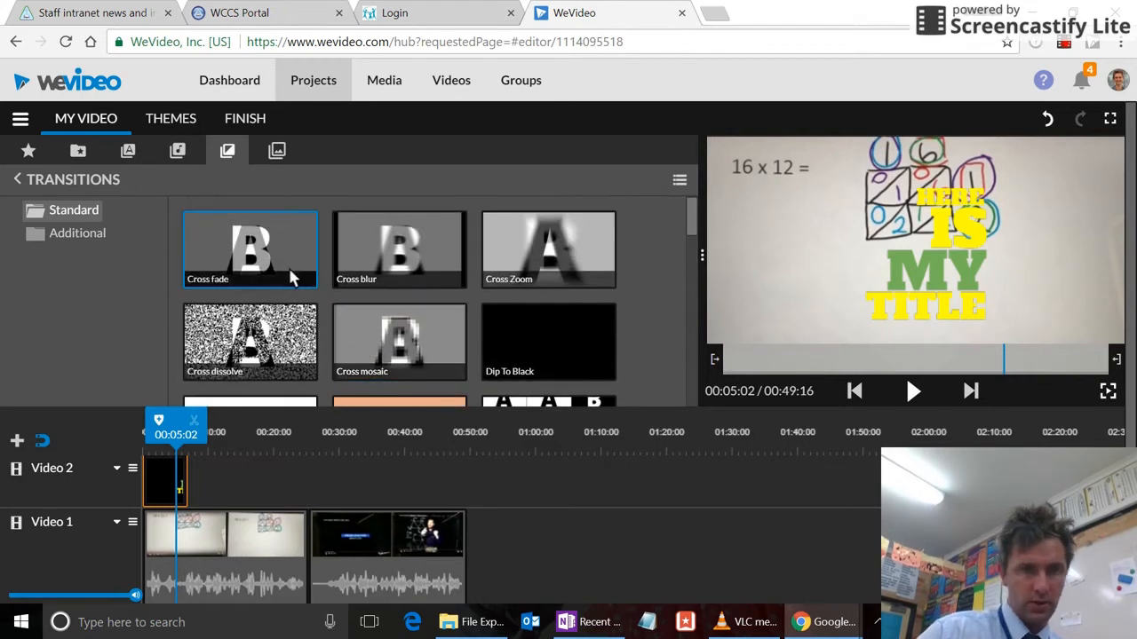
mouse_move(271, 271)
mouse_down()
mouse_move(366, 446)
mouse_move(324, 558)
mouse_up()
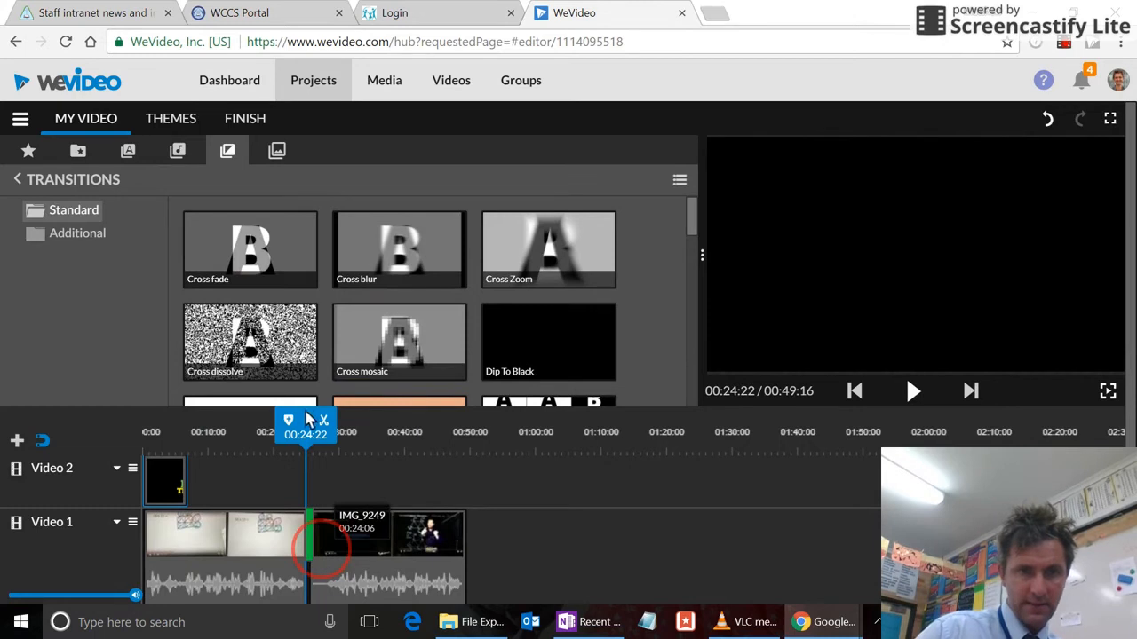
drag(309, 419, 286, 421)
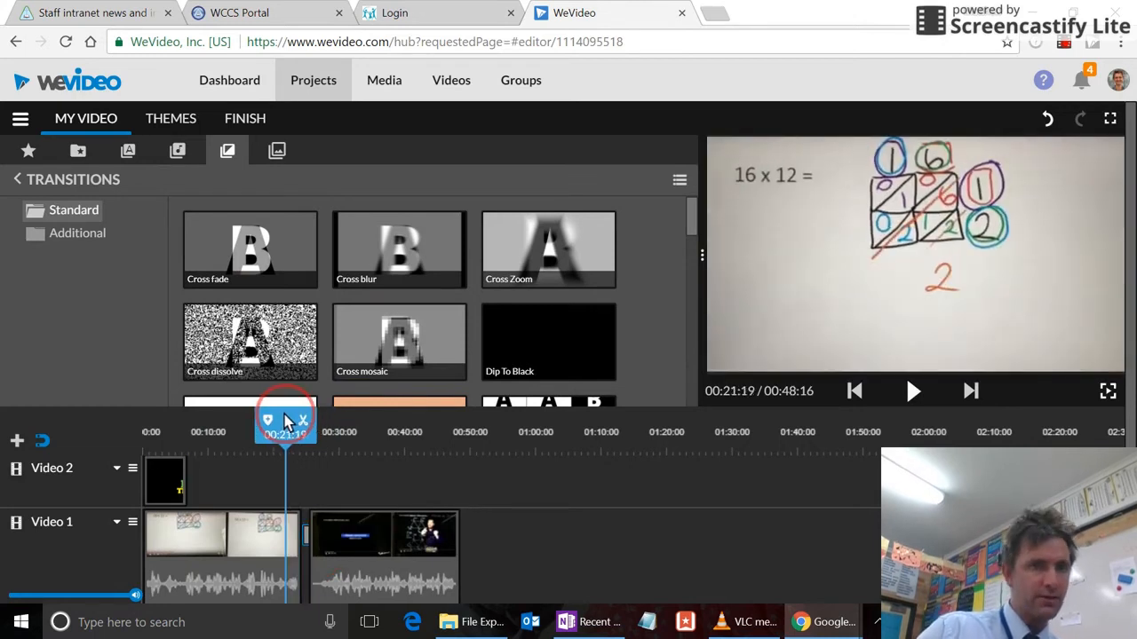
mouse_move(250, 268)
mouse_down()
mouse_move(317, 497)
mouse_move(310, 540)
mouse_up()
drag(297, 424, 282, 429)
click(912, 391)
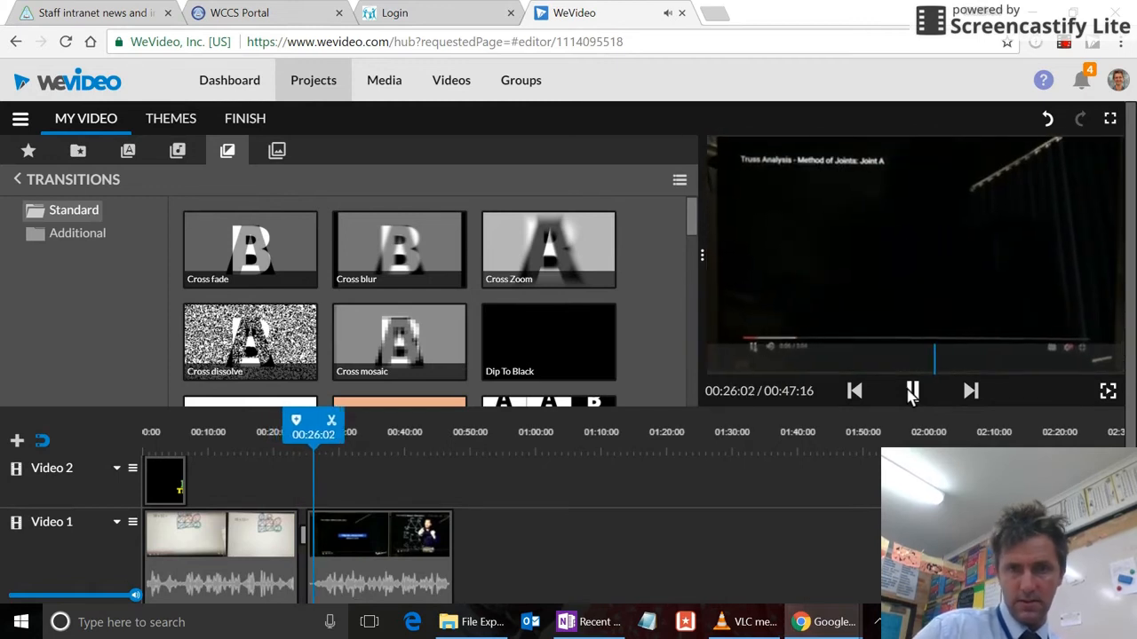
click(912, 390)
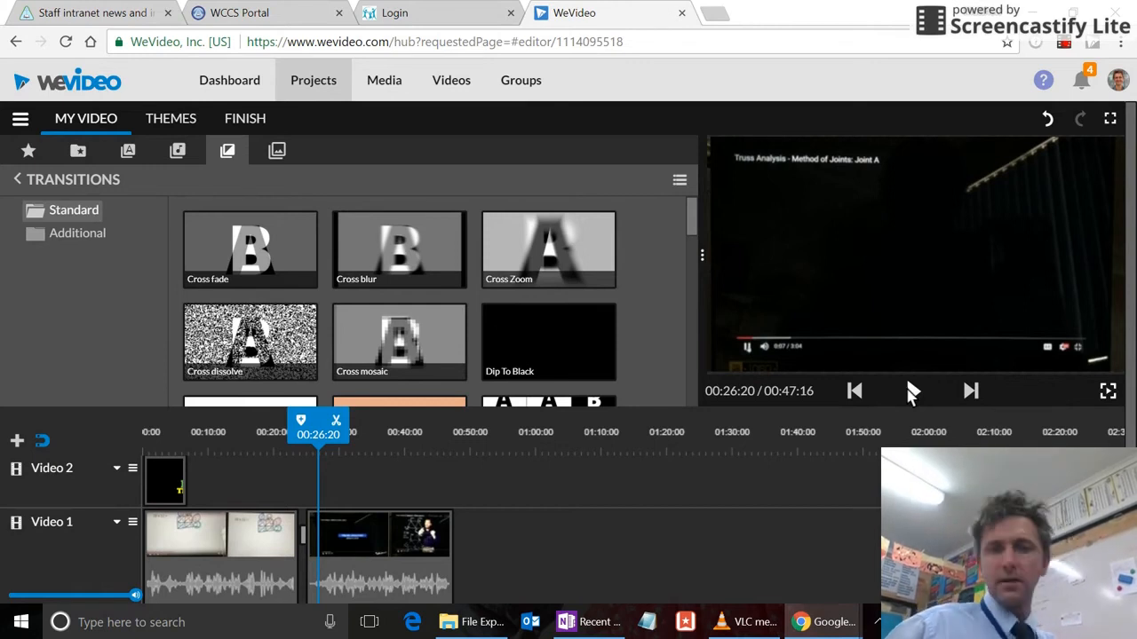
- Add the free track Inspiration - Mega Music at the start of Audio 1 and trim its end to about 00:55:02
scroll(728, 523, down, 1)
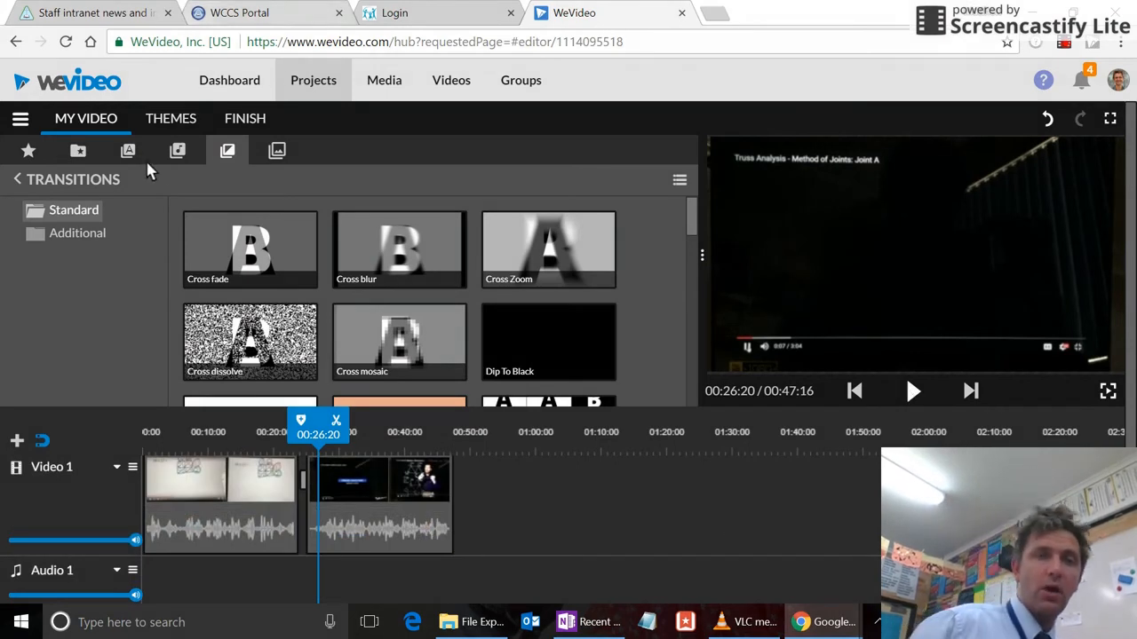
click(179, 151)
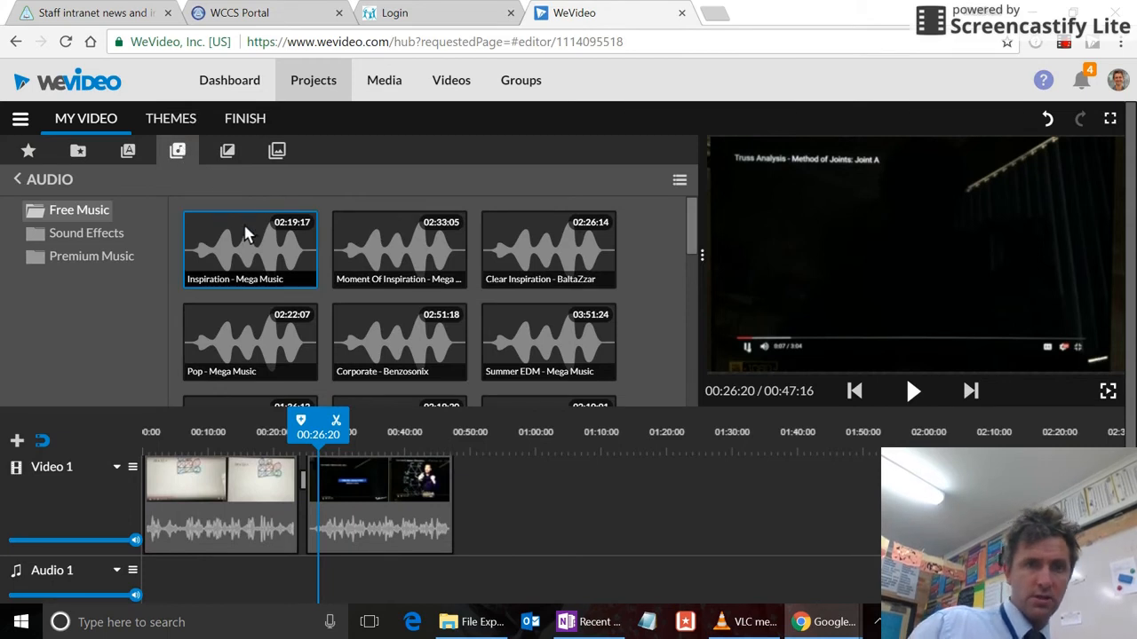
drag(246, 235, 170, 583)
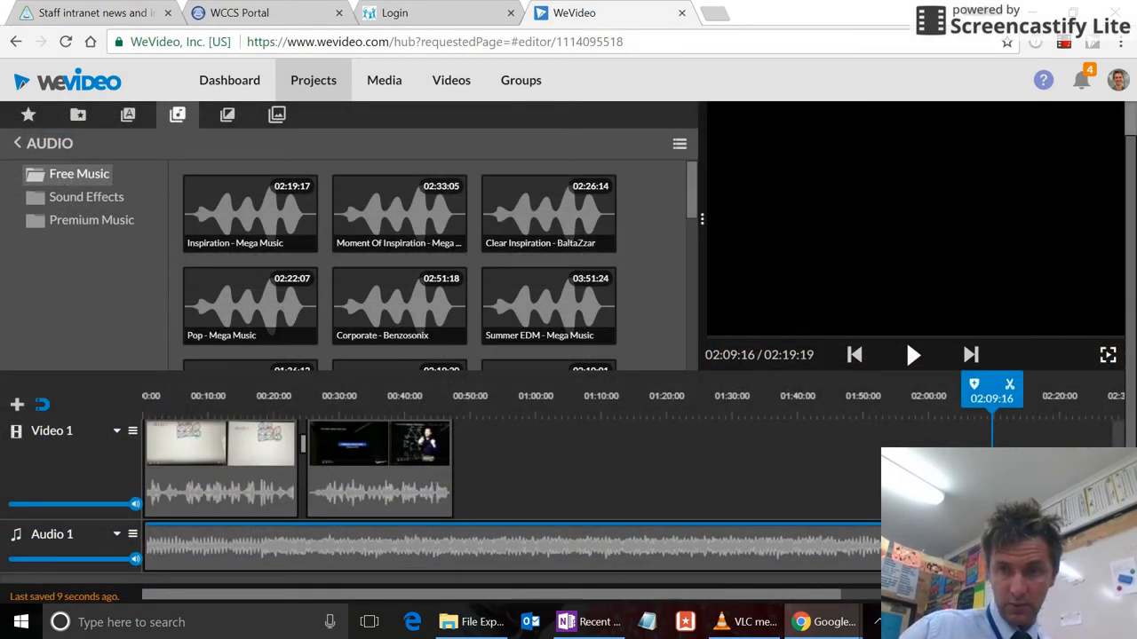
click(1055, 545)
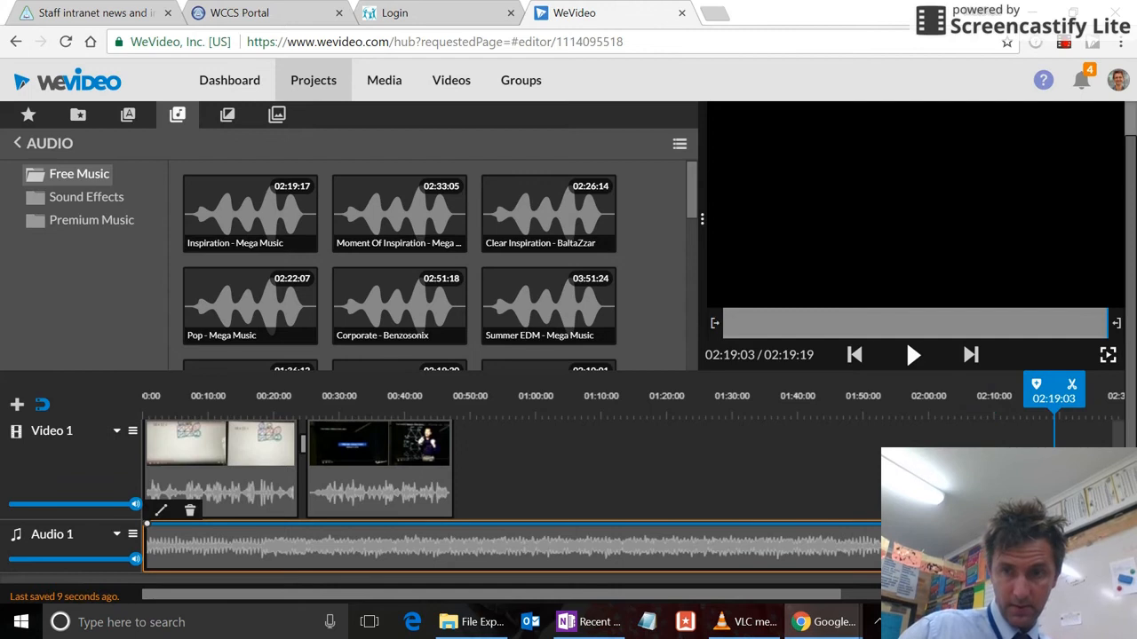
drag(1056, 545, 500, 558)
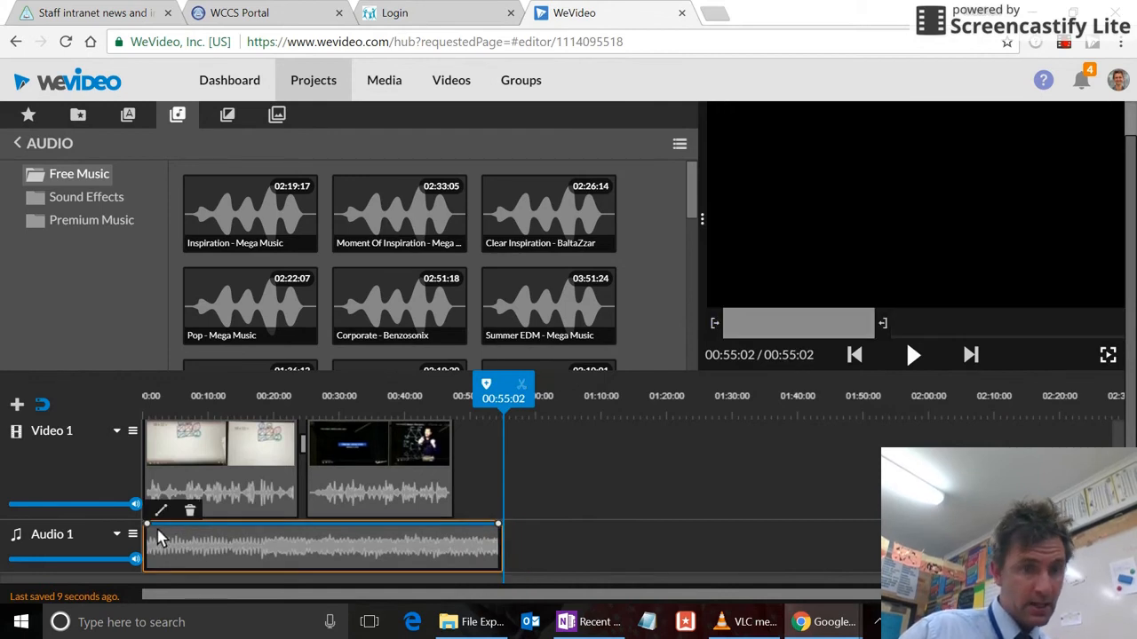
- Shape the music's volume to start at 56%, drop to a low point about 3 seconds in and fade to nearly silent at the end
drag(148, 530, 153, 551)
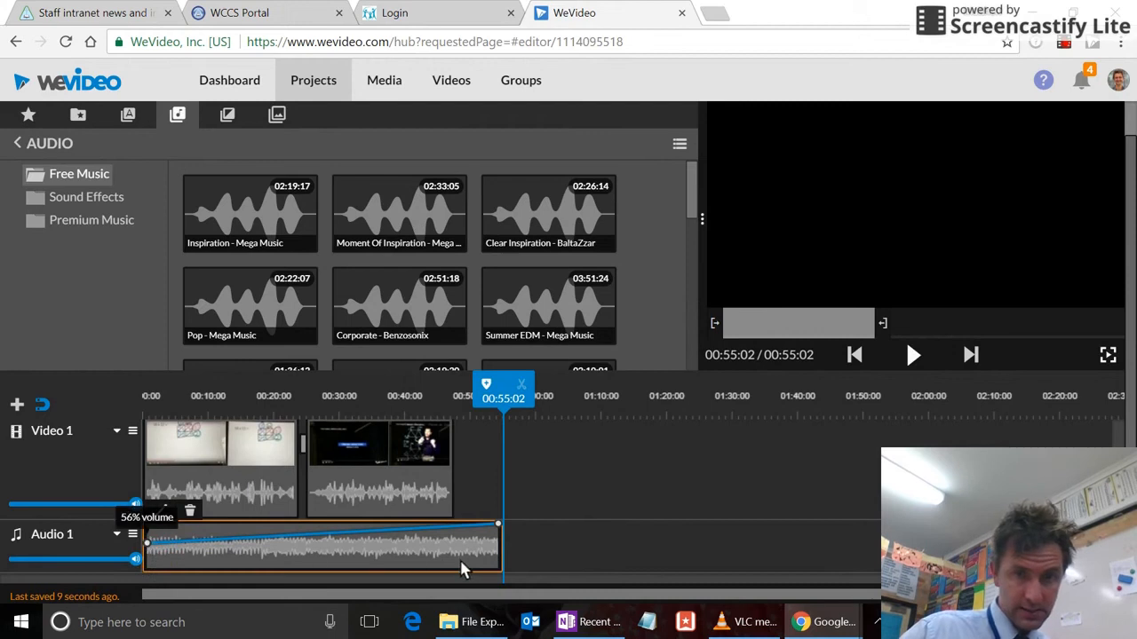
drag(498, 526, 499, 573)
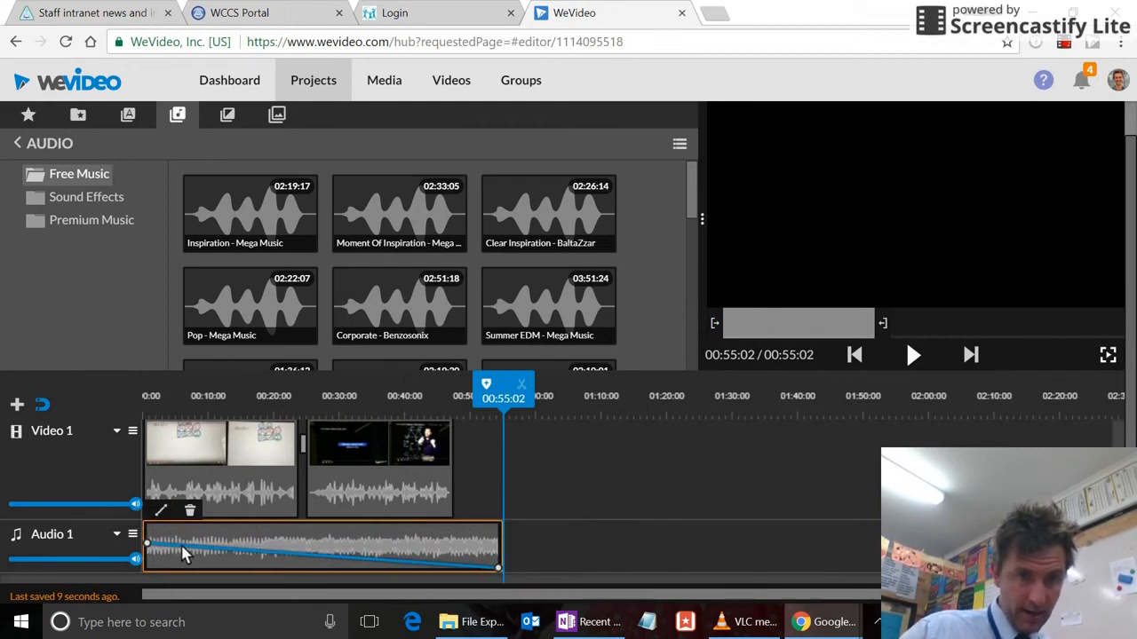
mouse_move(149, 542)
mouse_move(167, 548)
mouse_down()
mouse_move(160, 541)
mouse_move(166, 565)
mouse_up()
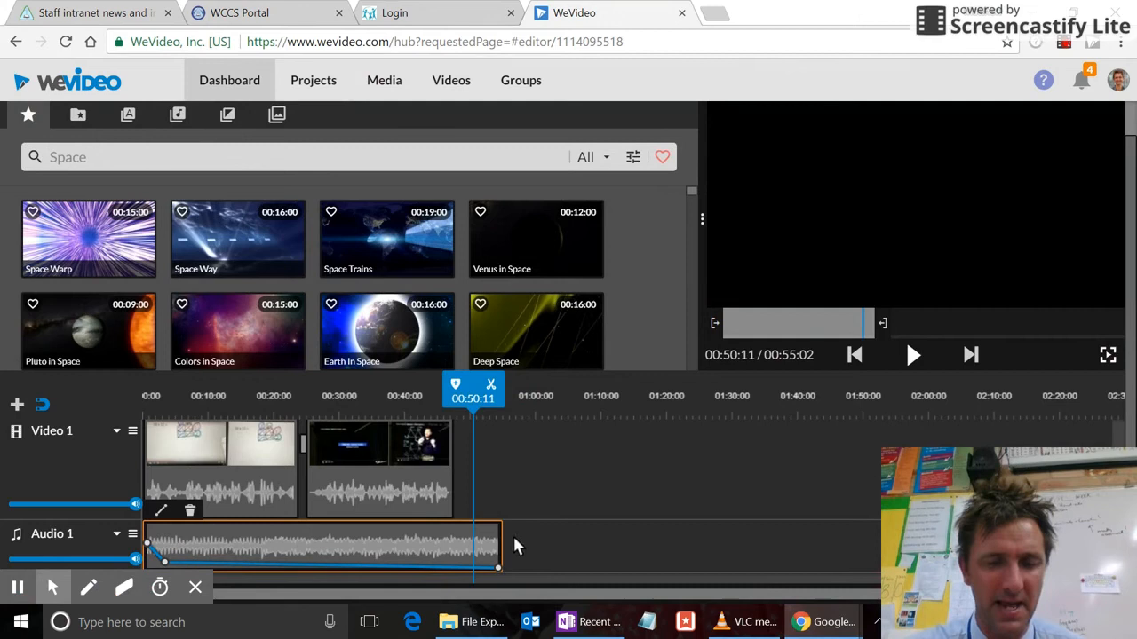
mouse_move(500, 573)
mouse_move(500, 573)
mouse_down()
mouse_move(498, 551)
mouse_move(500, 570)
mouse_up()
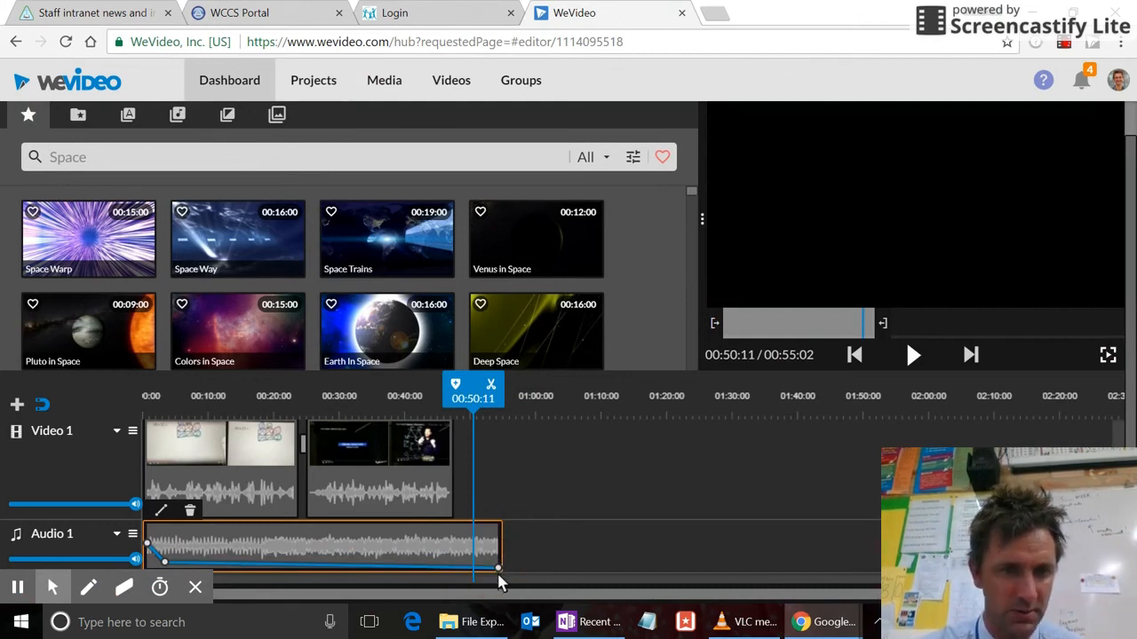
- Play the video from the start to check the music level under the title and first clip
drag(470, 388, 131, 384)
click(913, 355)
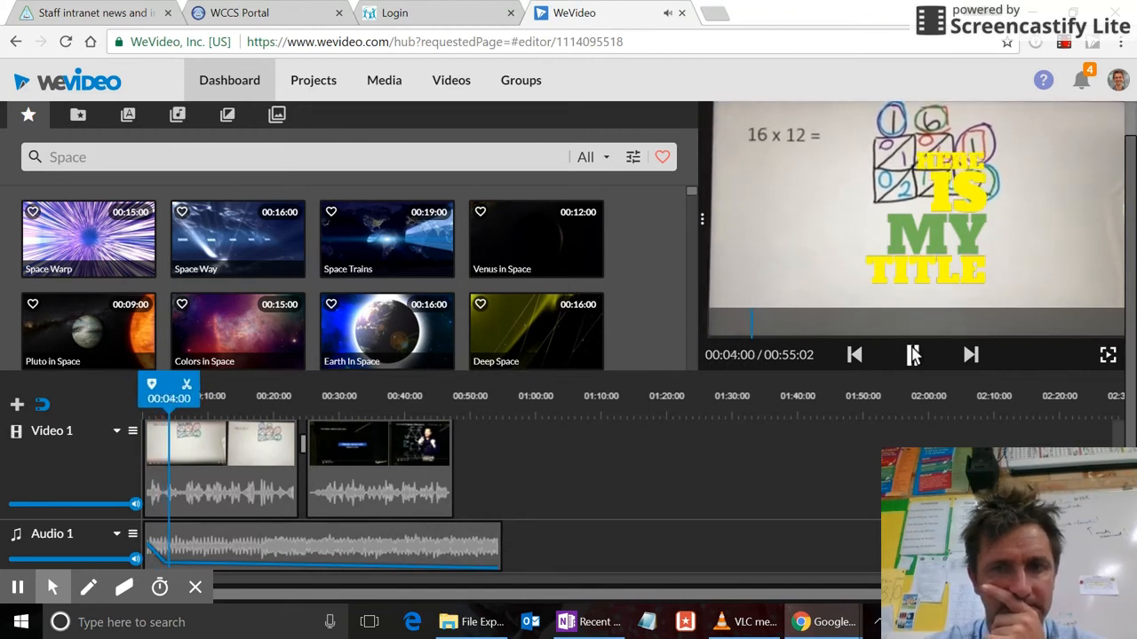
click(913, 354)
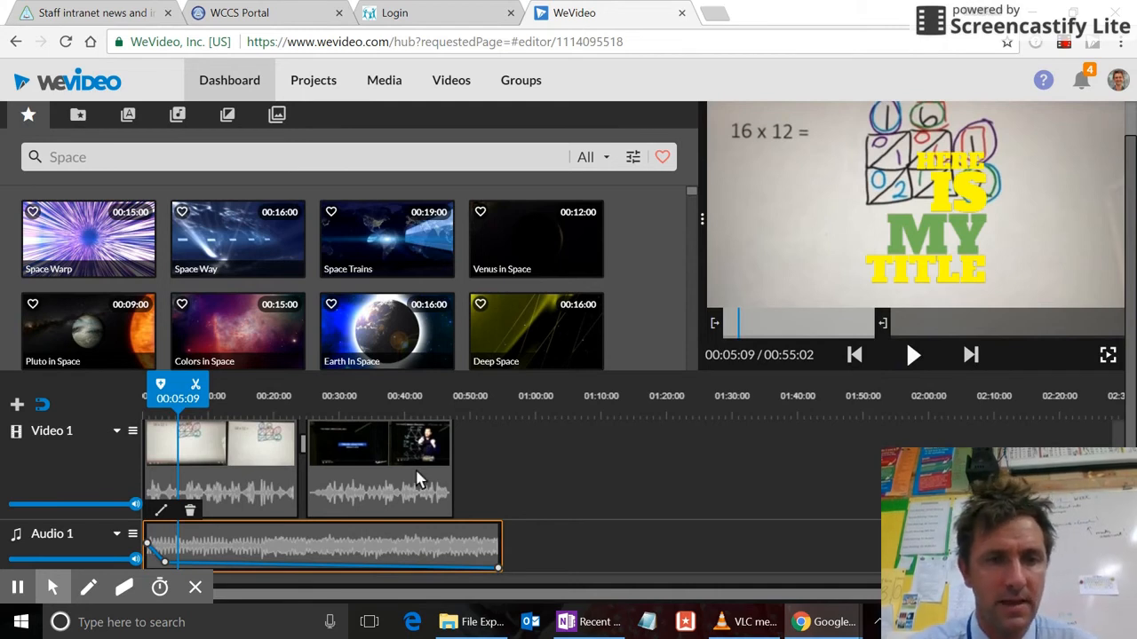
scroll(426, 444, up, 2)
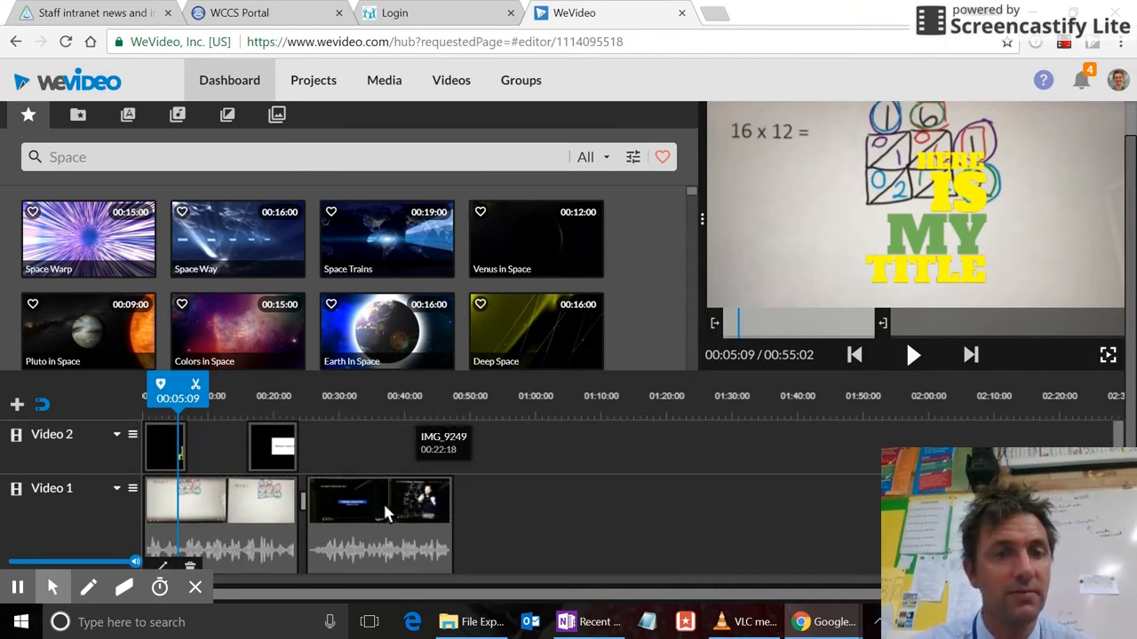
- Open the second Video 1 clip for editing and try rotating it clockwise and flipping it horizontally, reversing each change
double_click(384, 506)
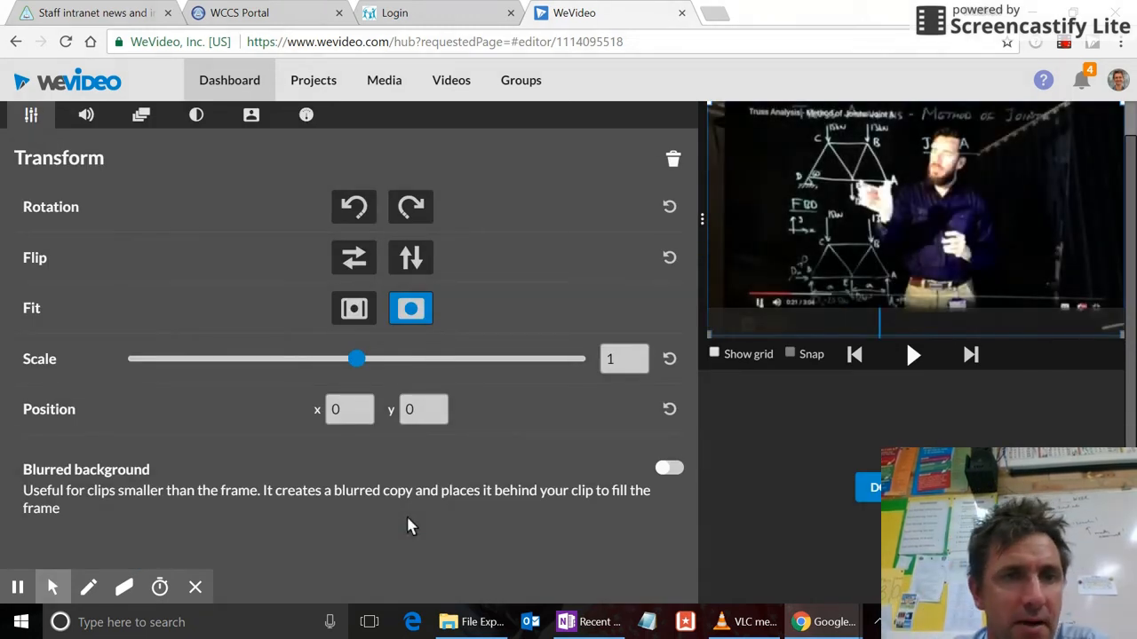
click(410, 206)
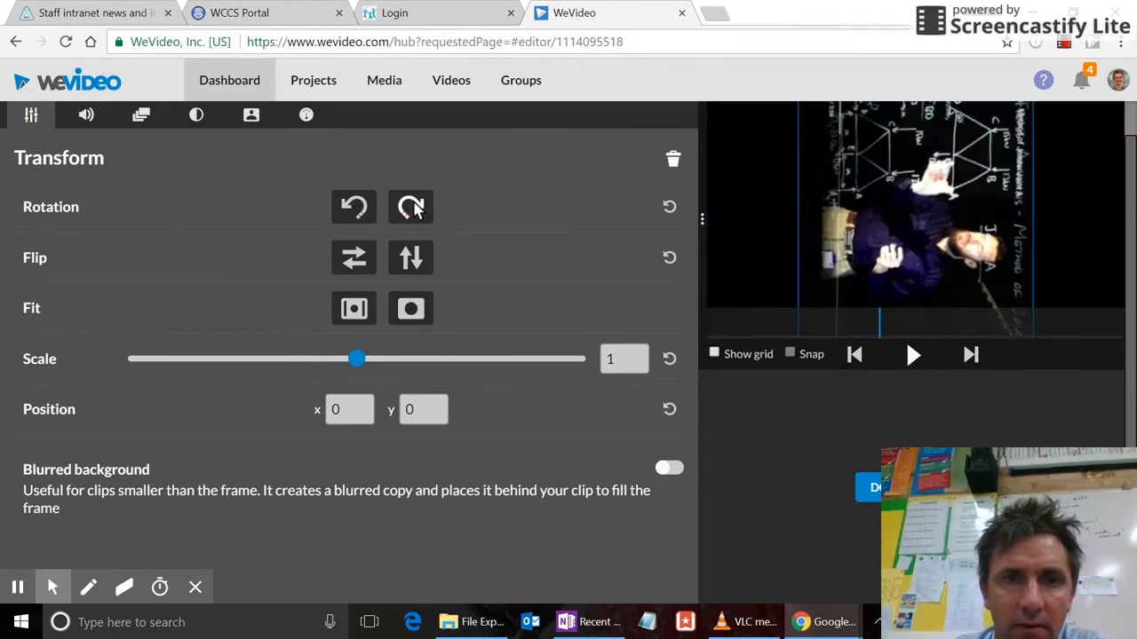
click(354, 207)
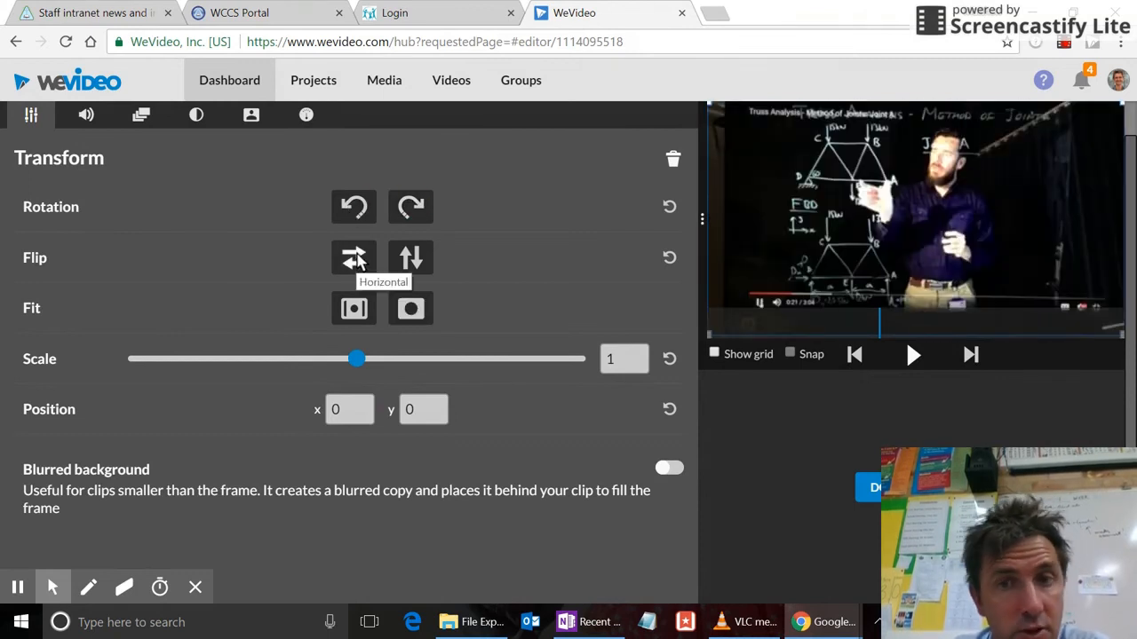
click(355, 257)
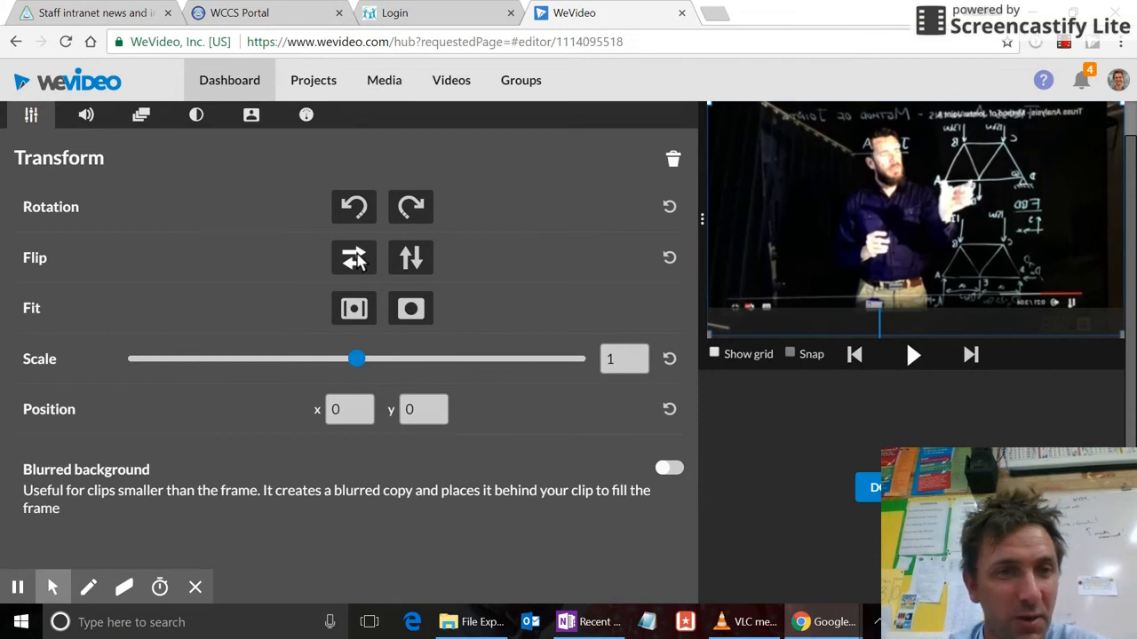
click(355, 257)
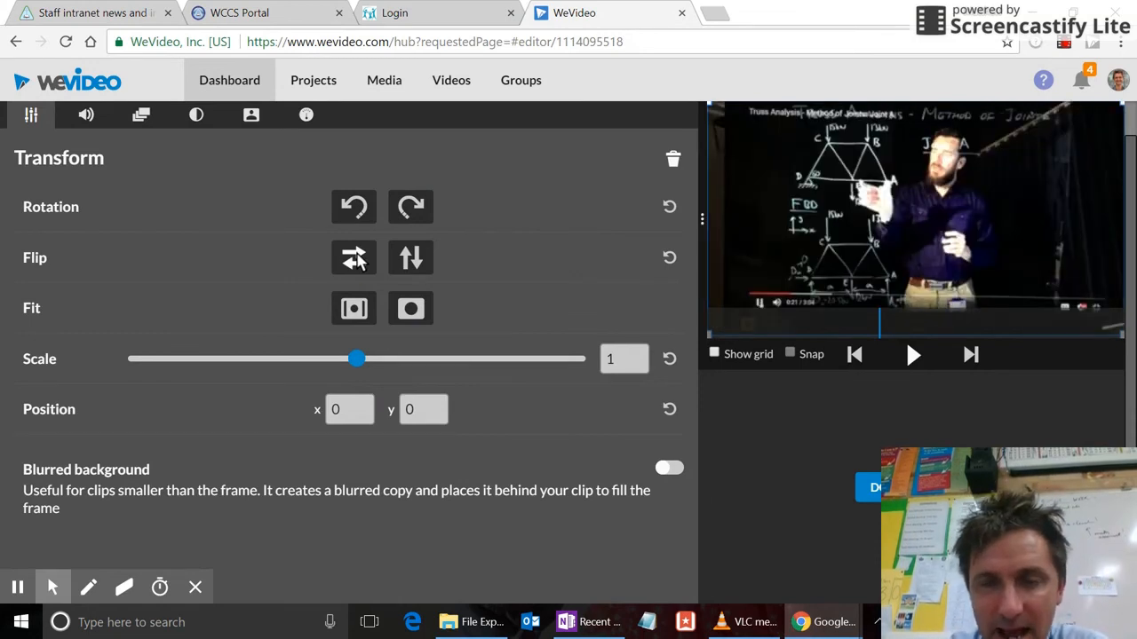
- Try both fit options on the clip and nudge its scale, leaving the scale at 1
click(412, 313)
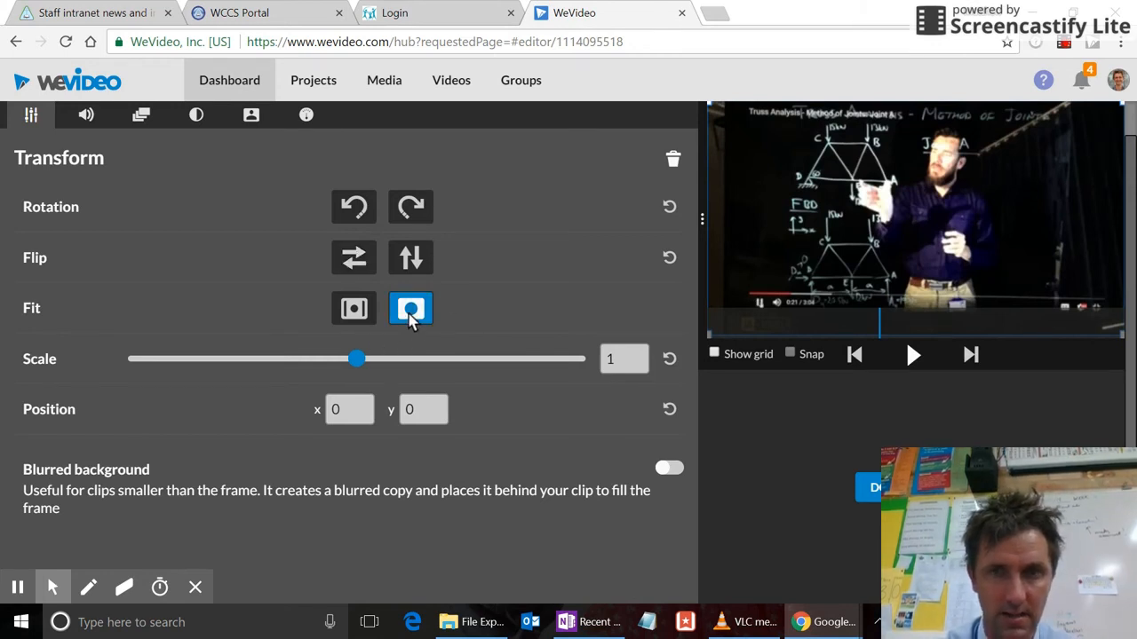
click(354, 309)
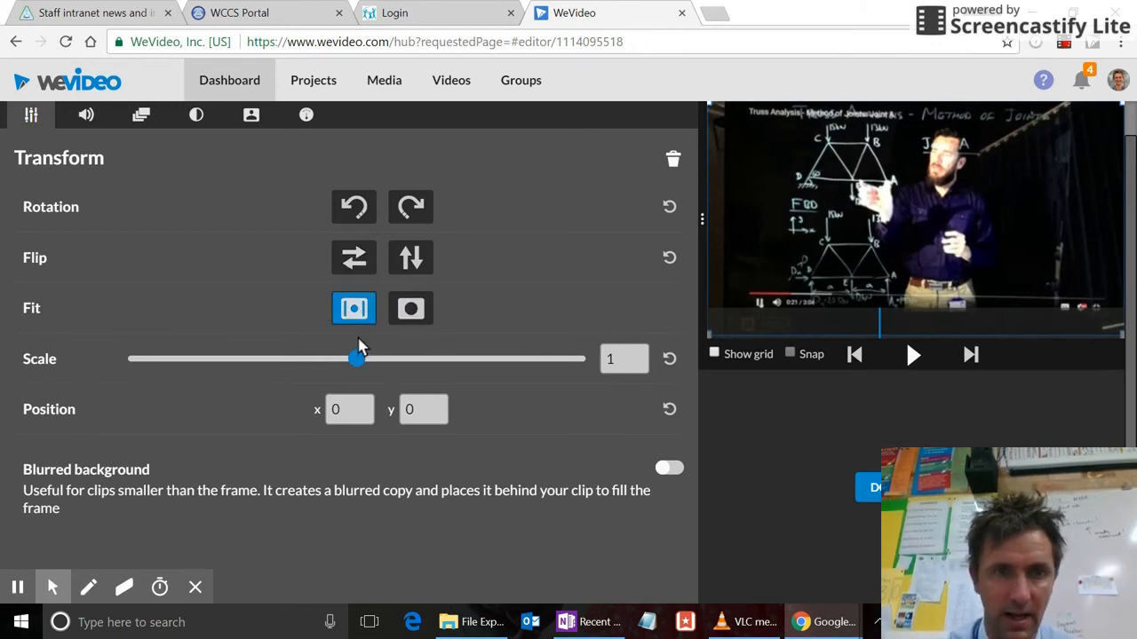
mouse_move(364, 360)
mouse_down()
mouse_move(398, 367)
mouse_move(363, 366)
mouse_up()
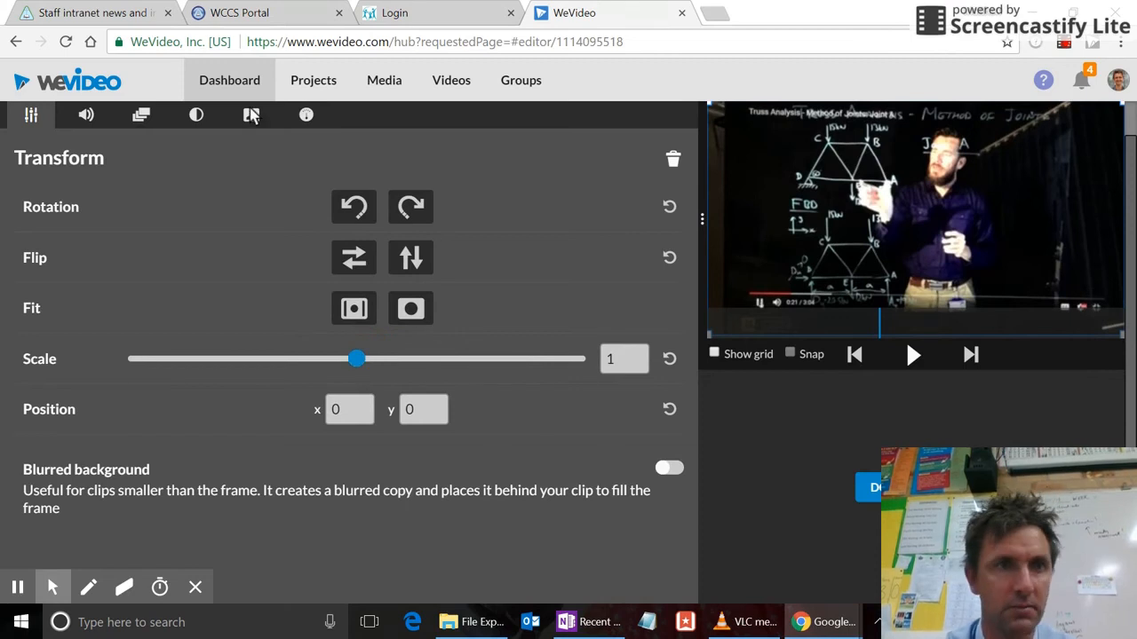
- Set the clip's brightness to 1, try a contrast of 20 and reset it, and finish editing the clip
click(197, 116)
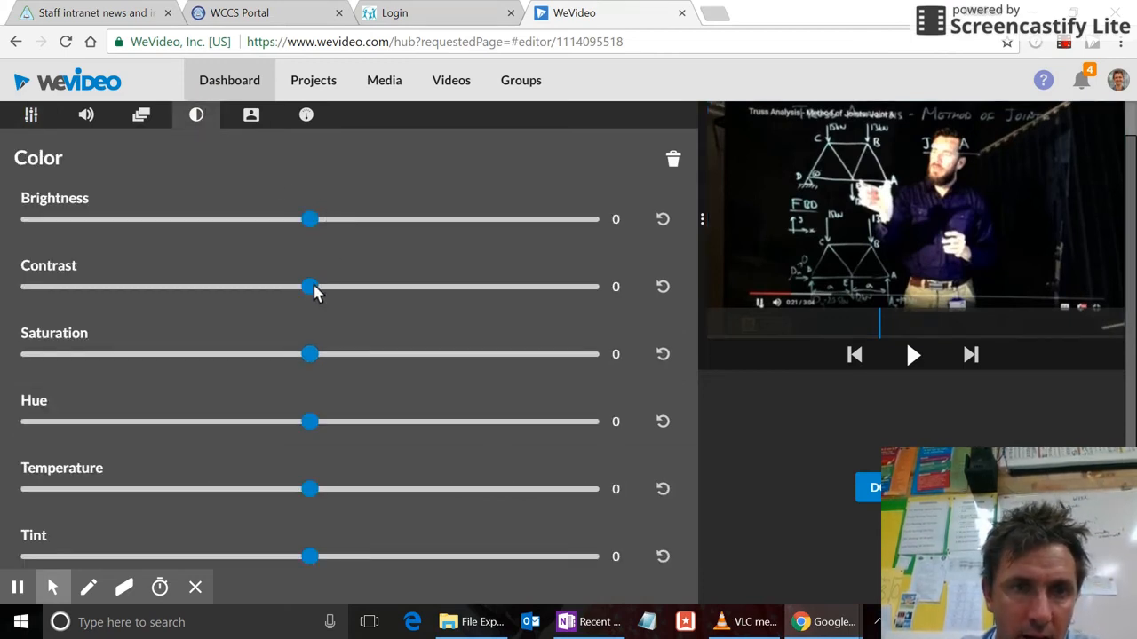
click(371, 290)
drag(351, 226, 316, 226)
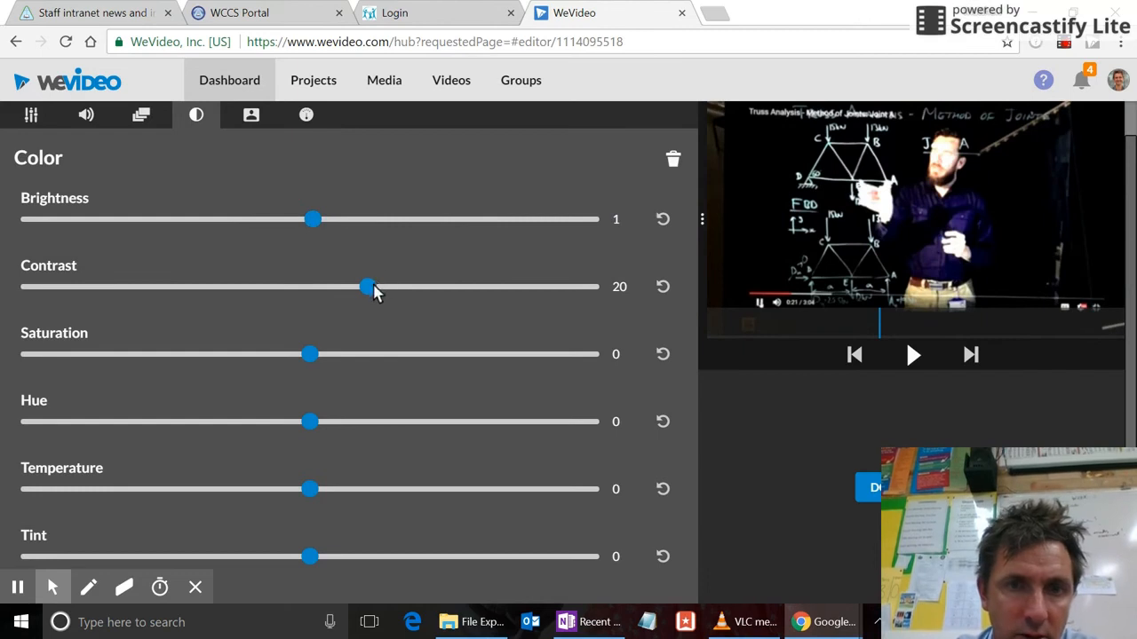
click(663, 288)
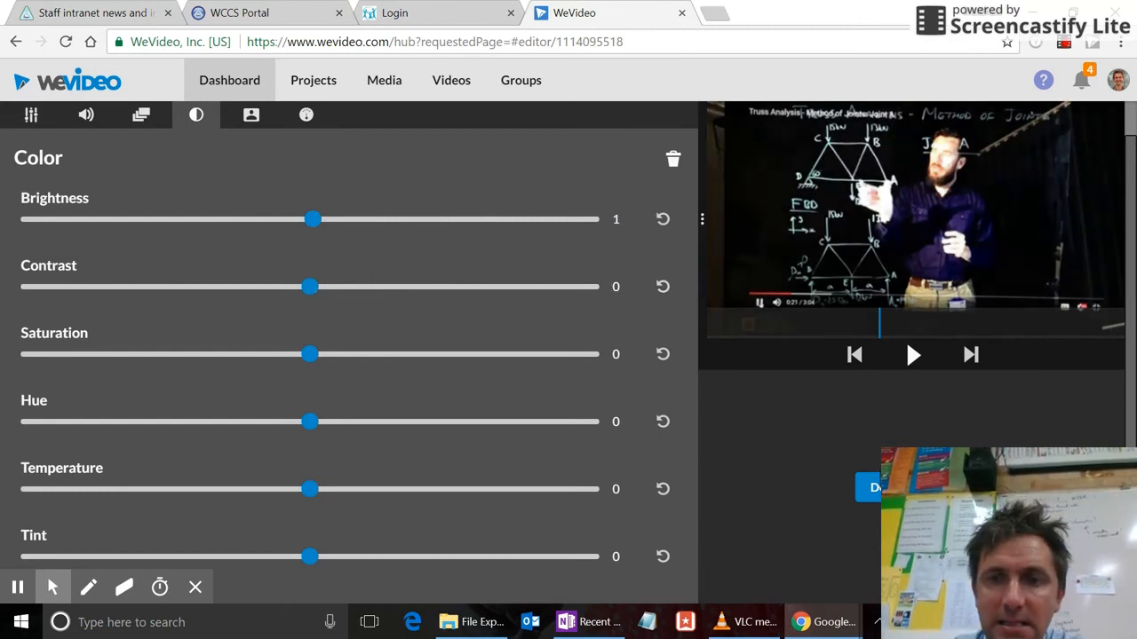
click(867, 488)
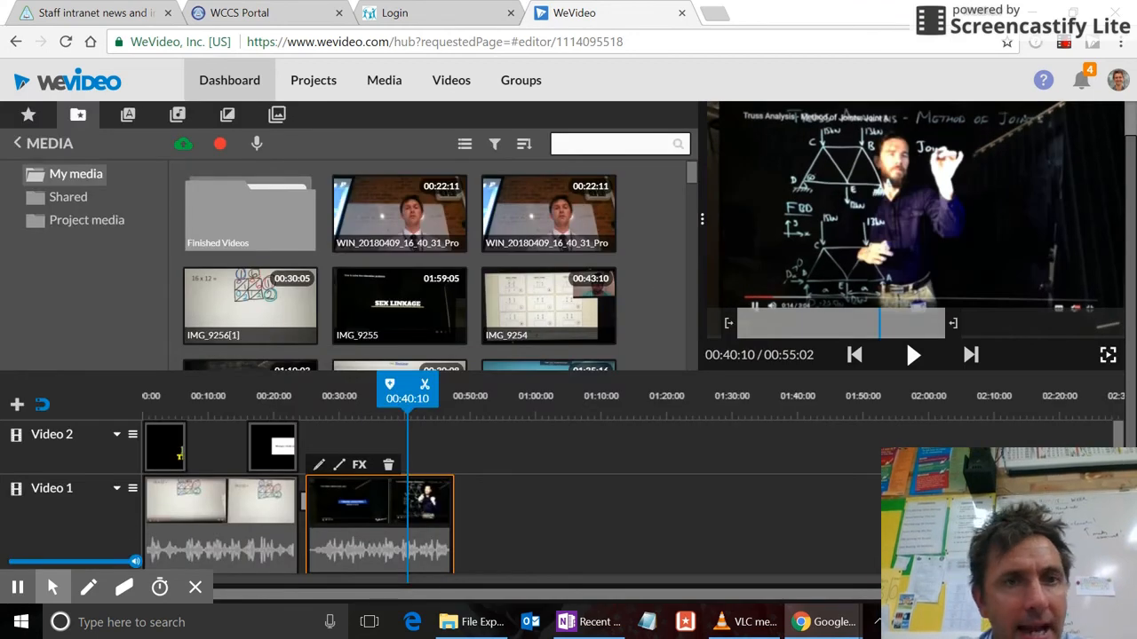
- Start finishing the video and set its title to demo vid
scroll(644, 494, up, 1)
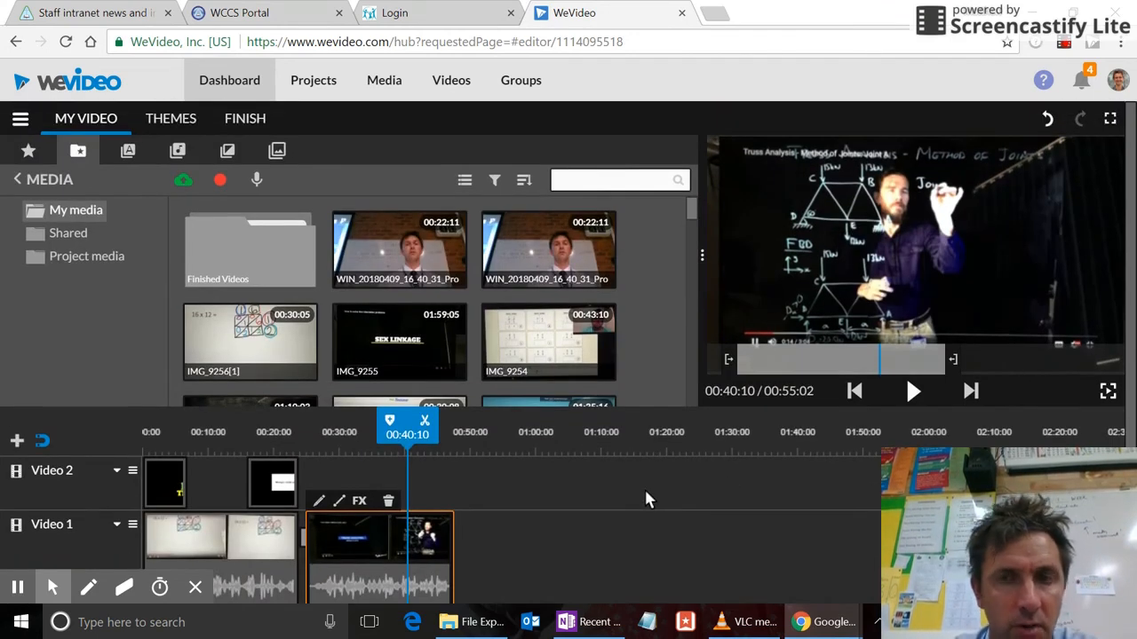
click(253, 123)
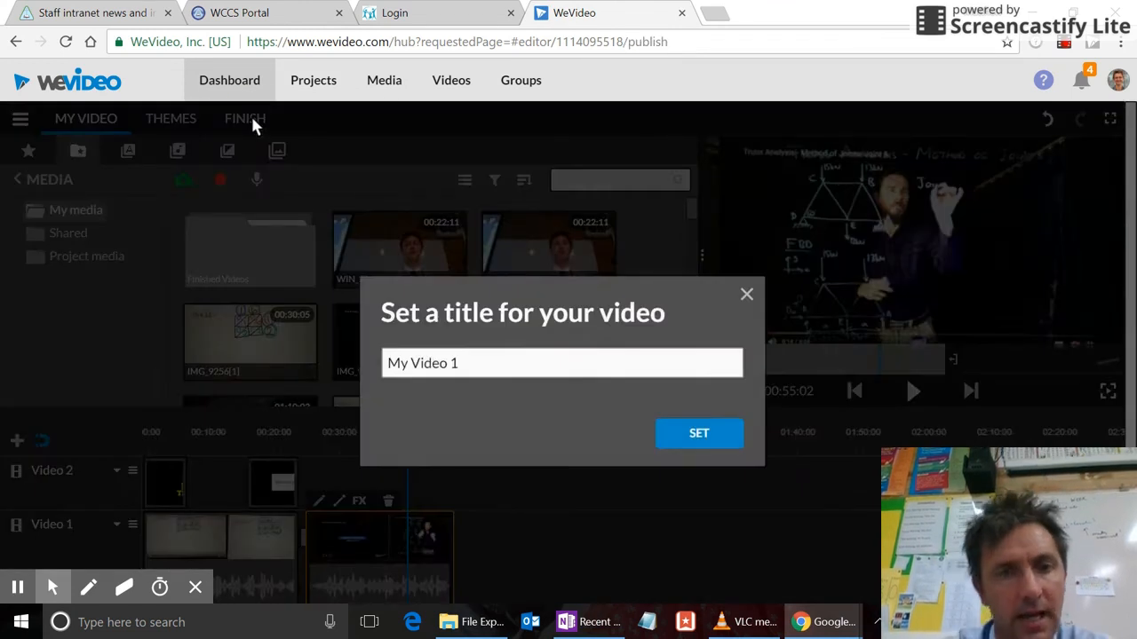
drag(513, 359, 388, 366)
text(demo vid)
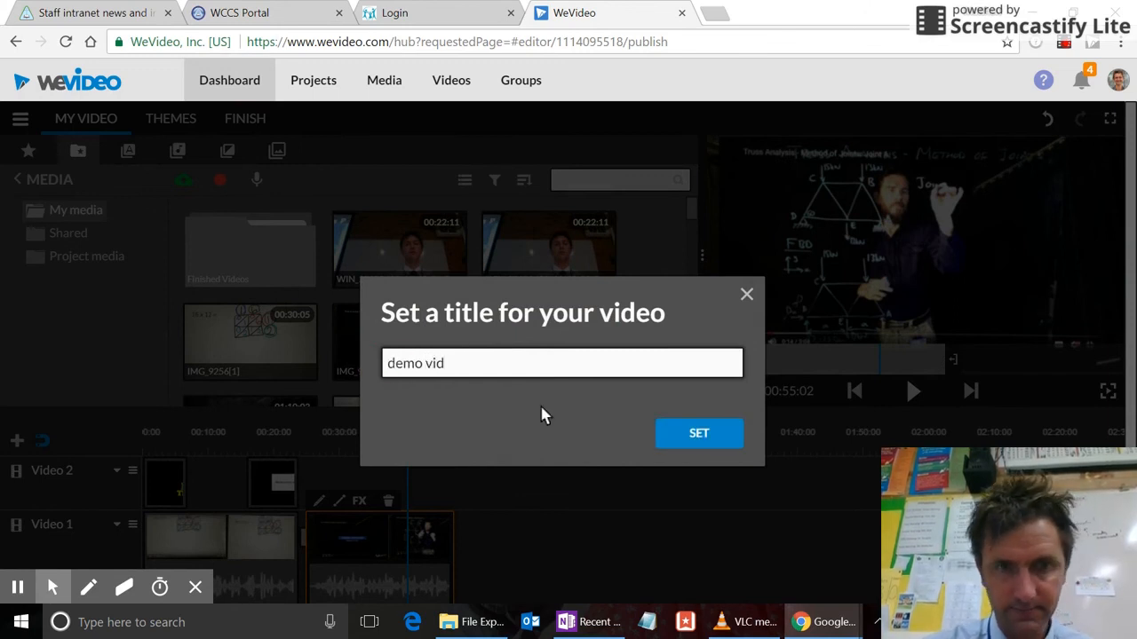
click(698, 434)
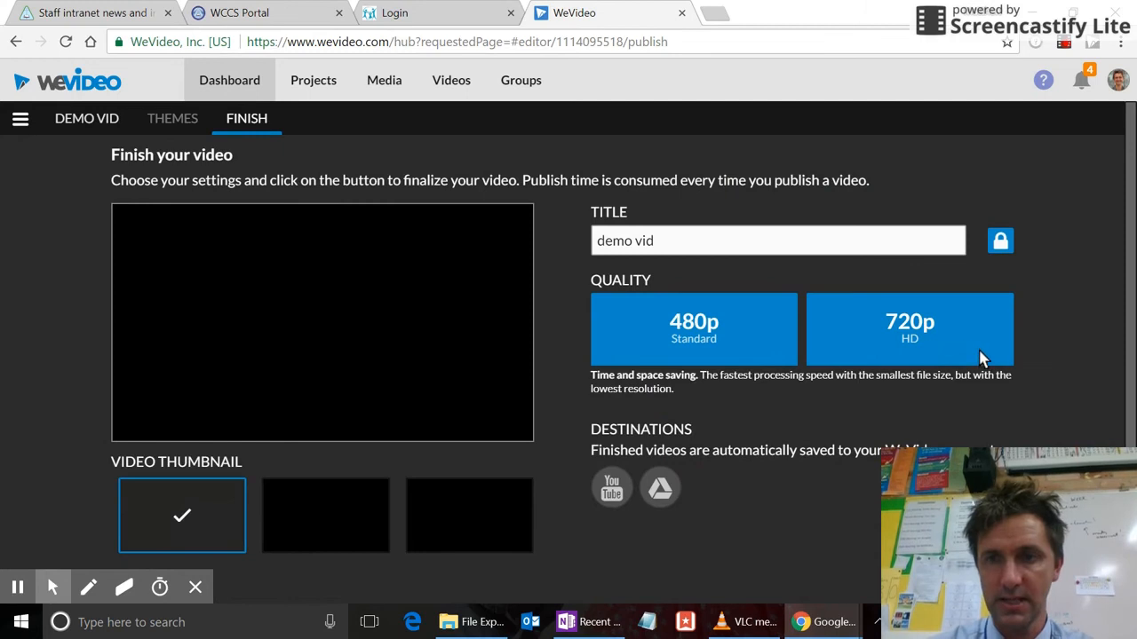
- Publish the video in 720p HD with YouTube as an extra destination and the third thumbnail selected
click(947, 350)
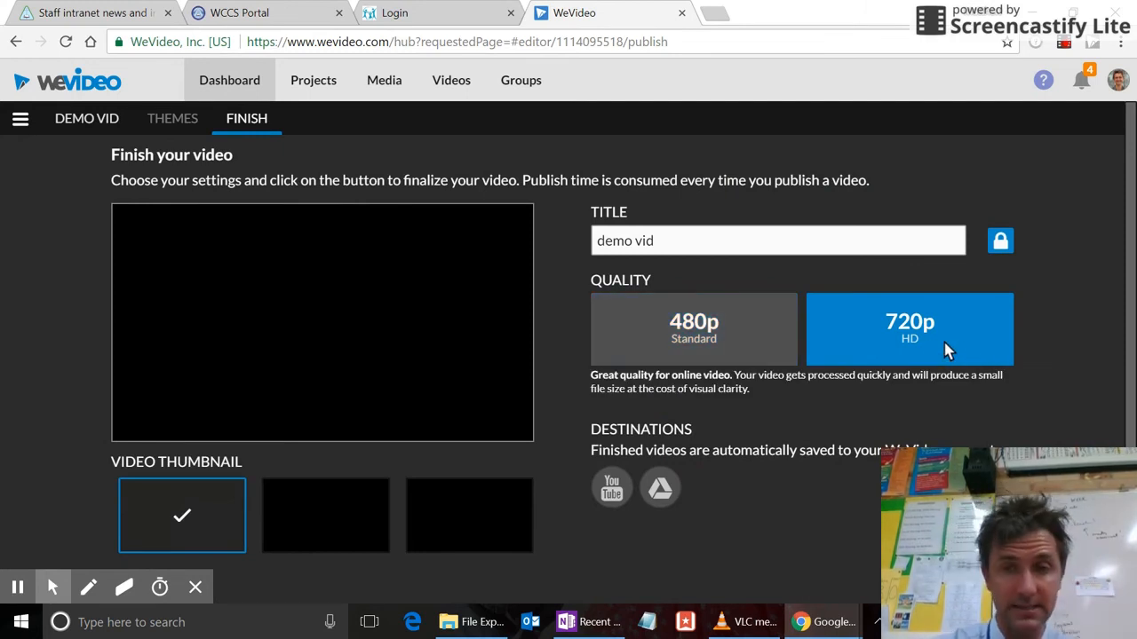
click(611, 491)
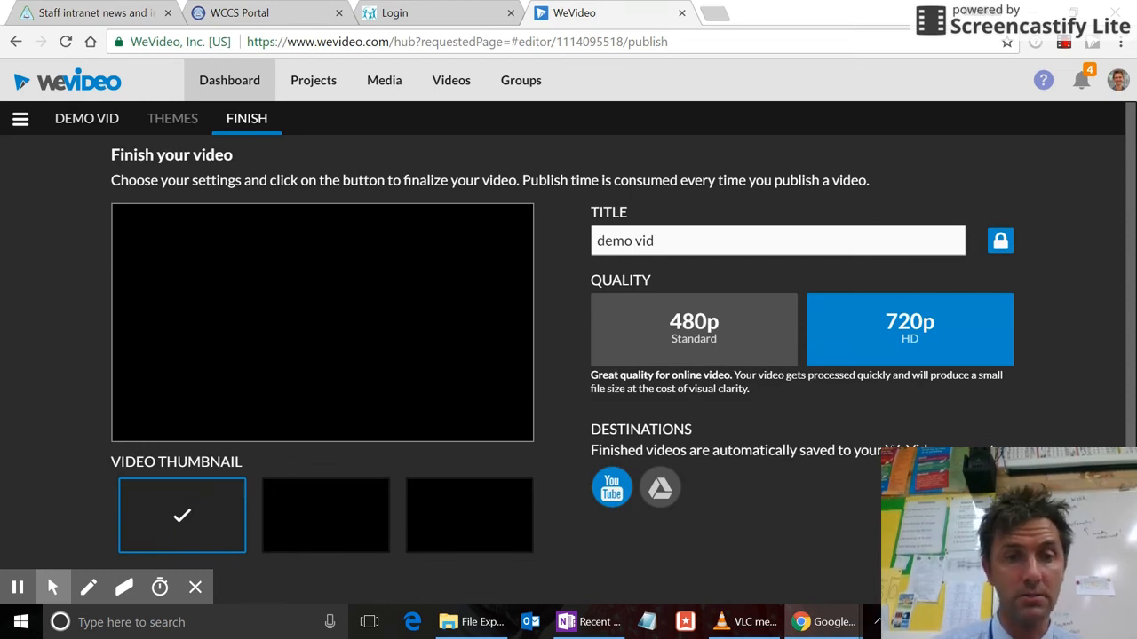
scroll(760, 509, down, 1)
click(312, 458)
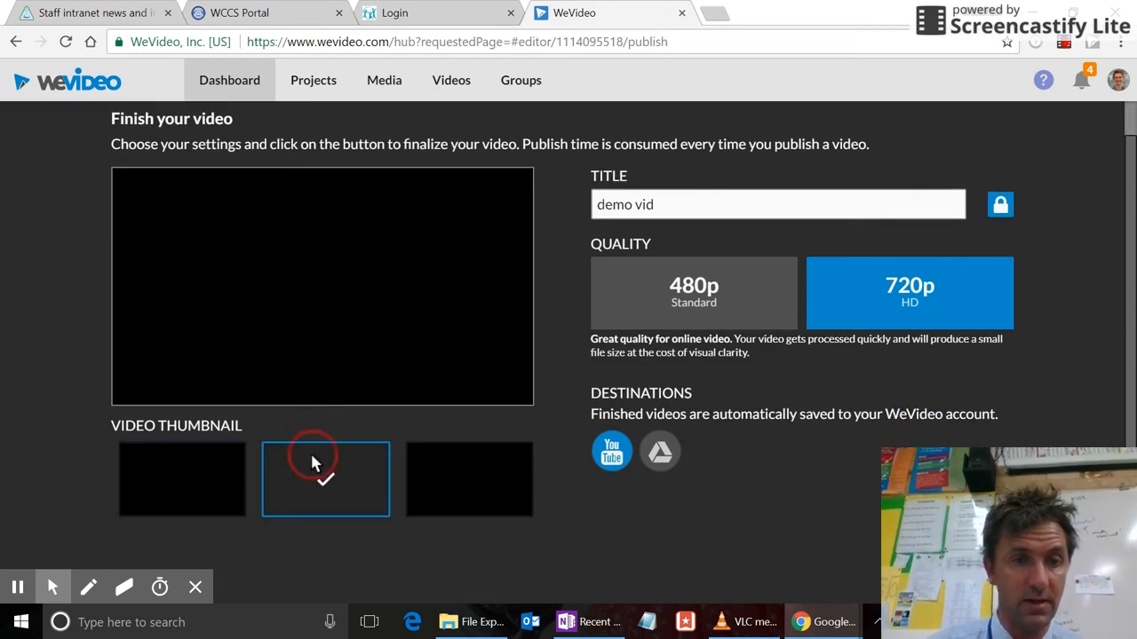
click(480, 479)
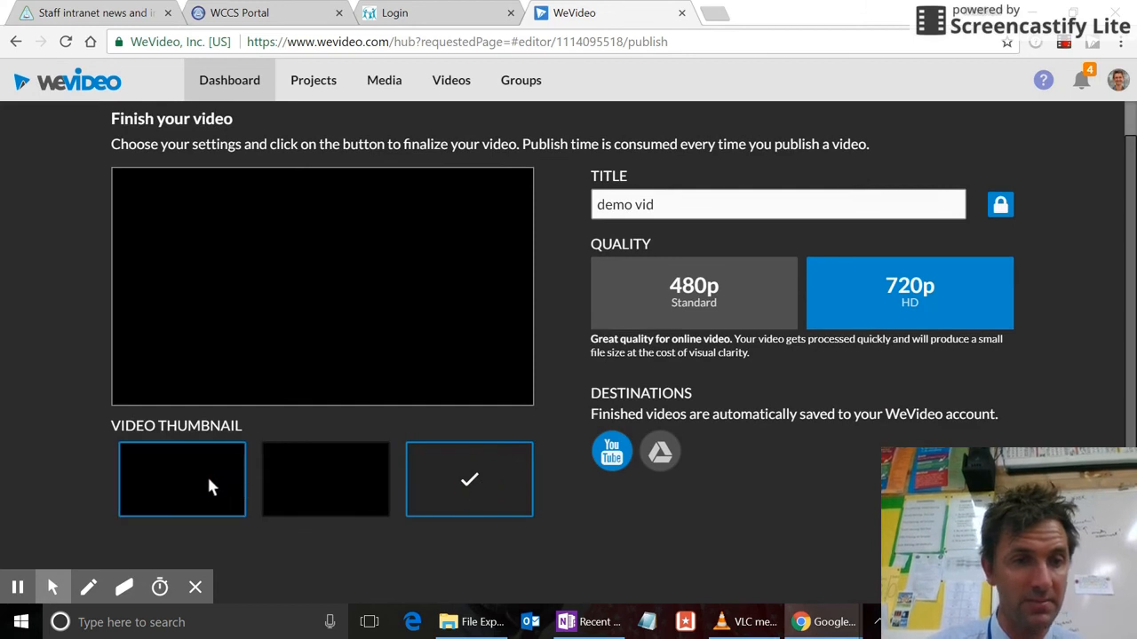
click(210, 483)
click(322, 493)
click(470, 510)
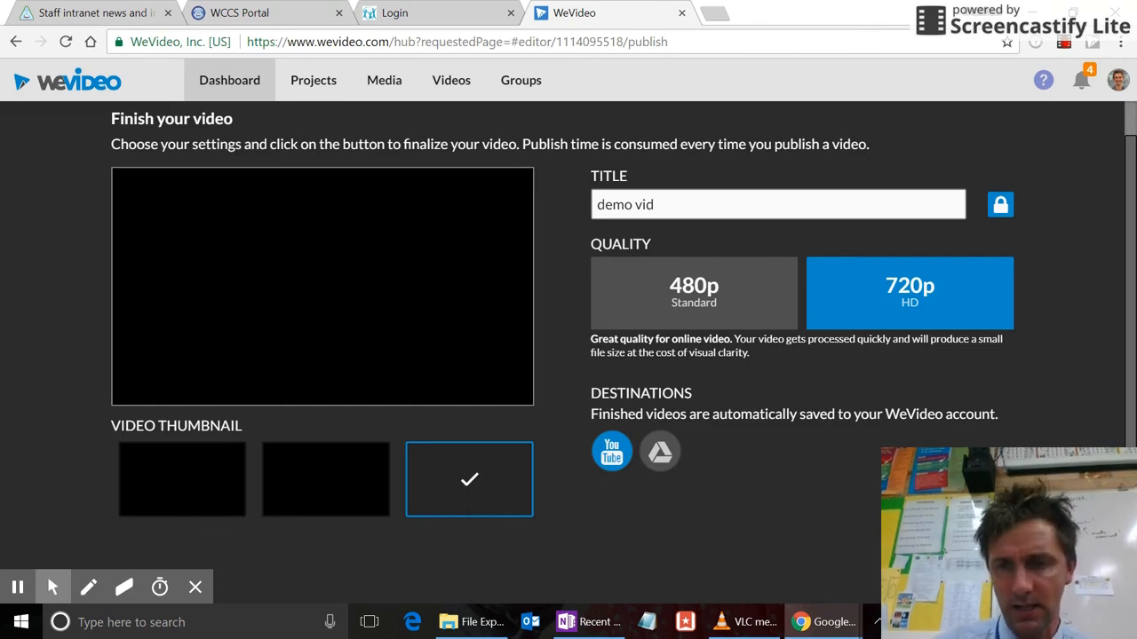
click(955, 539)
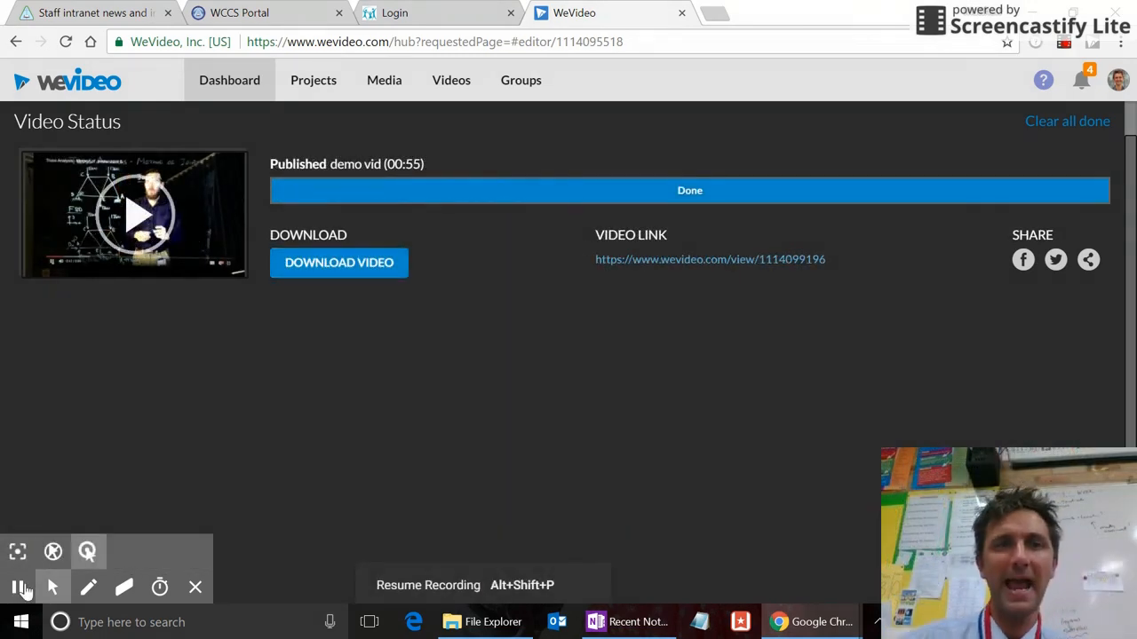
- Download the published demo vid video
click(20, 588)
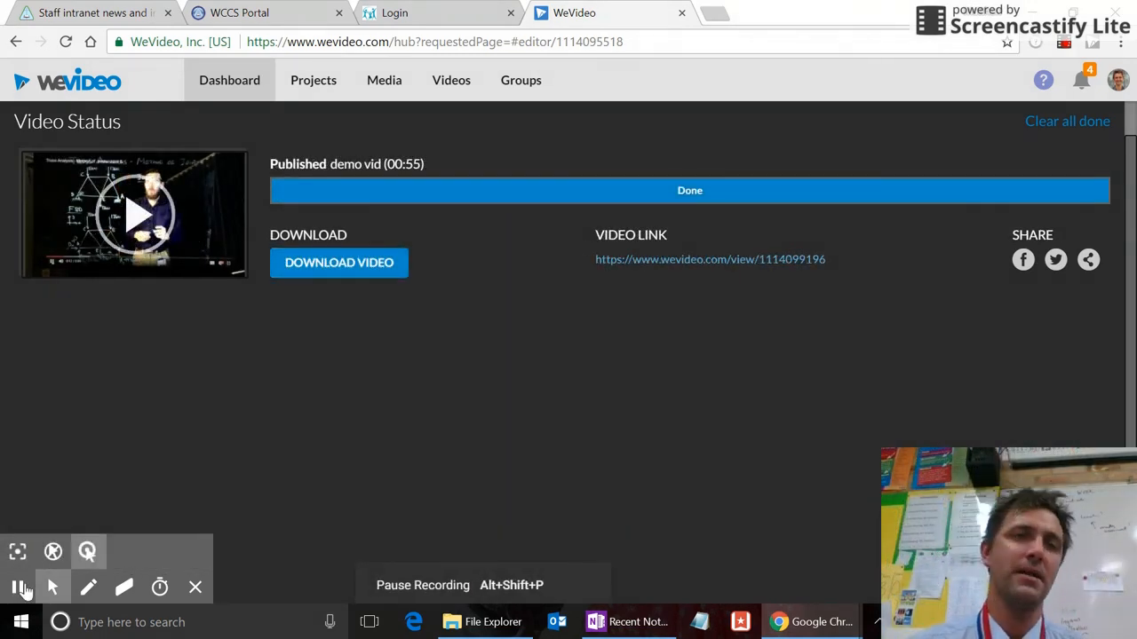
click(354, 274)
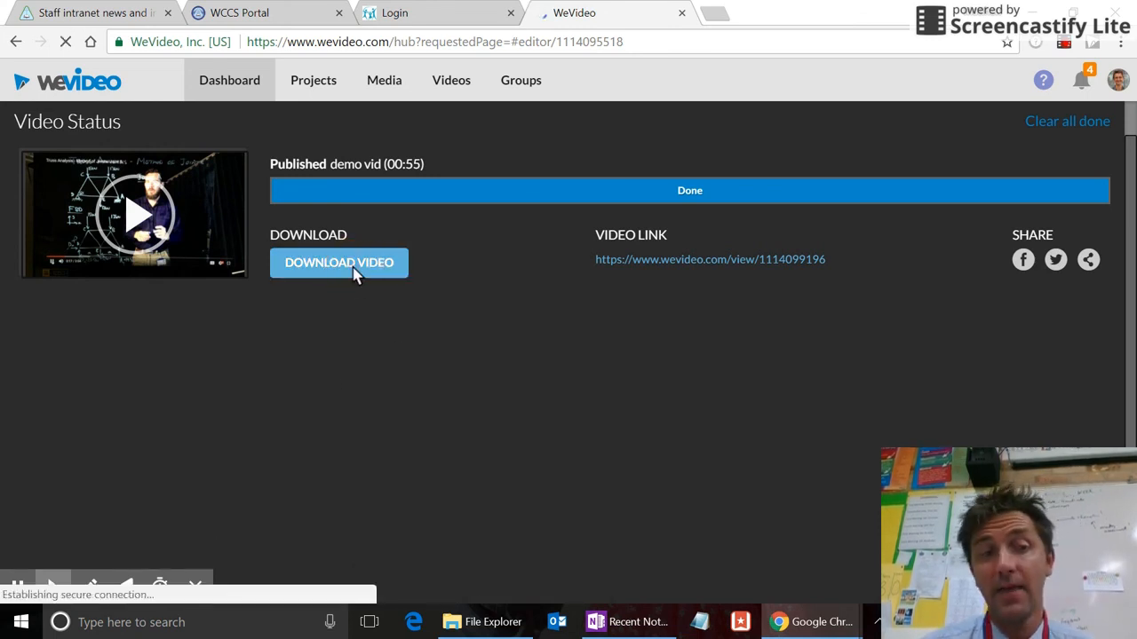